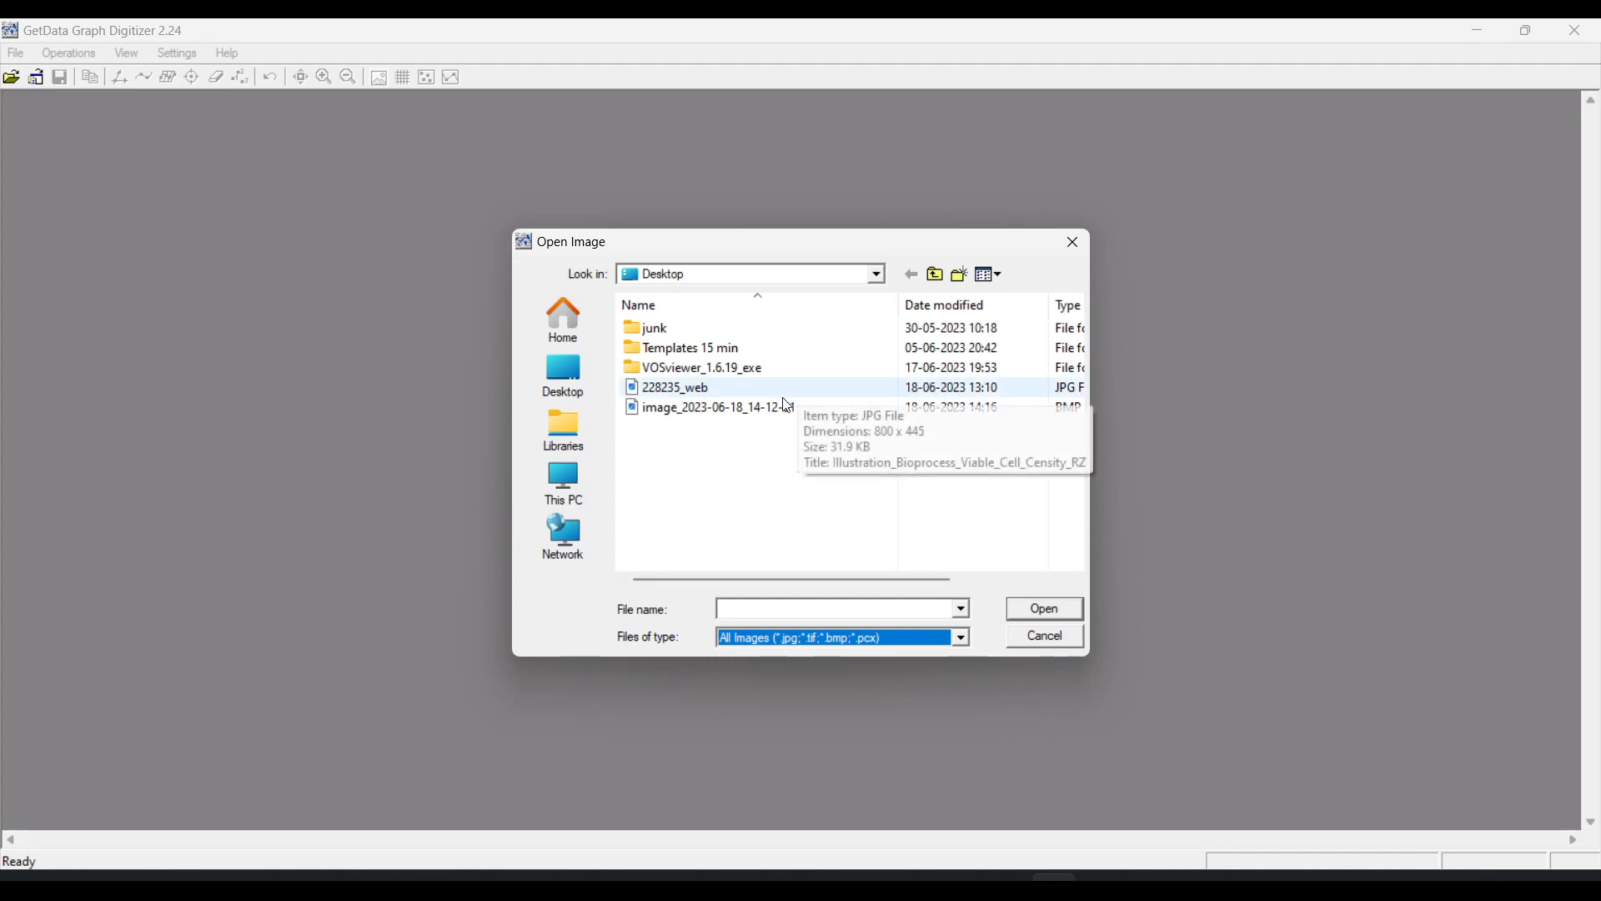
Open the graph image image_2023-06-18_14-12-51 from the Desktop
left_click(784, 412)
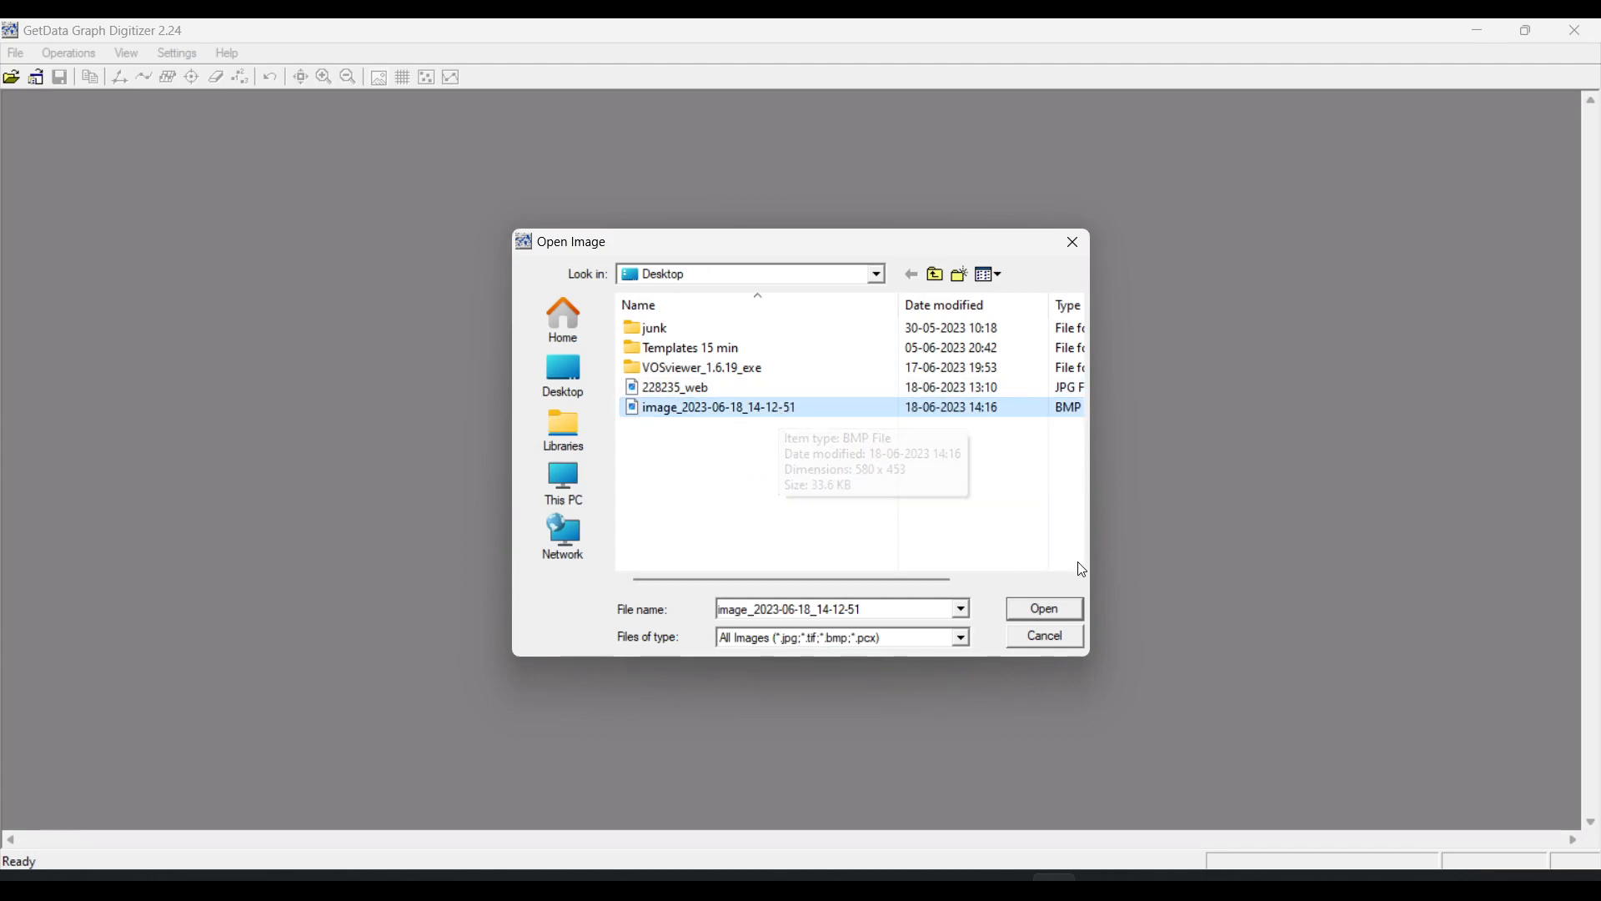
left_click(1044, 610)
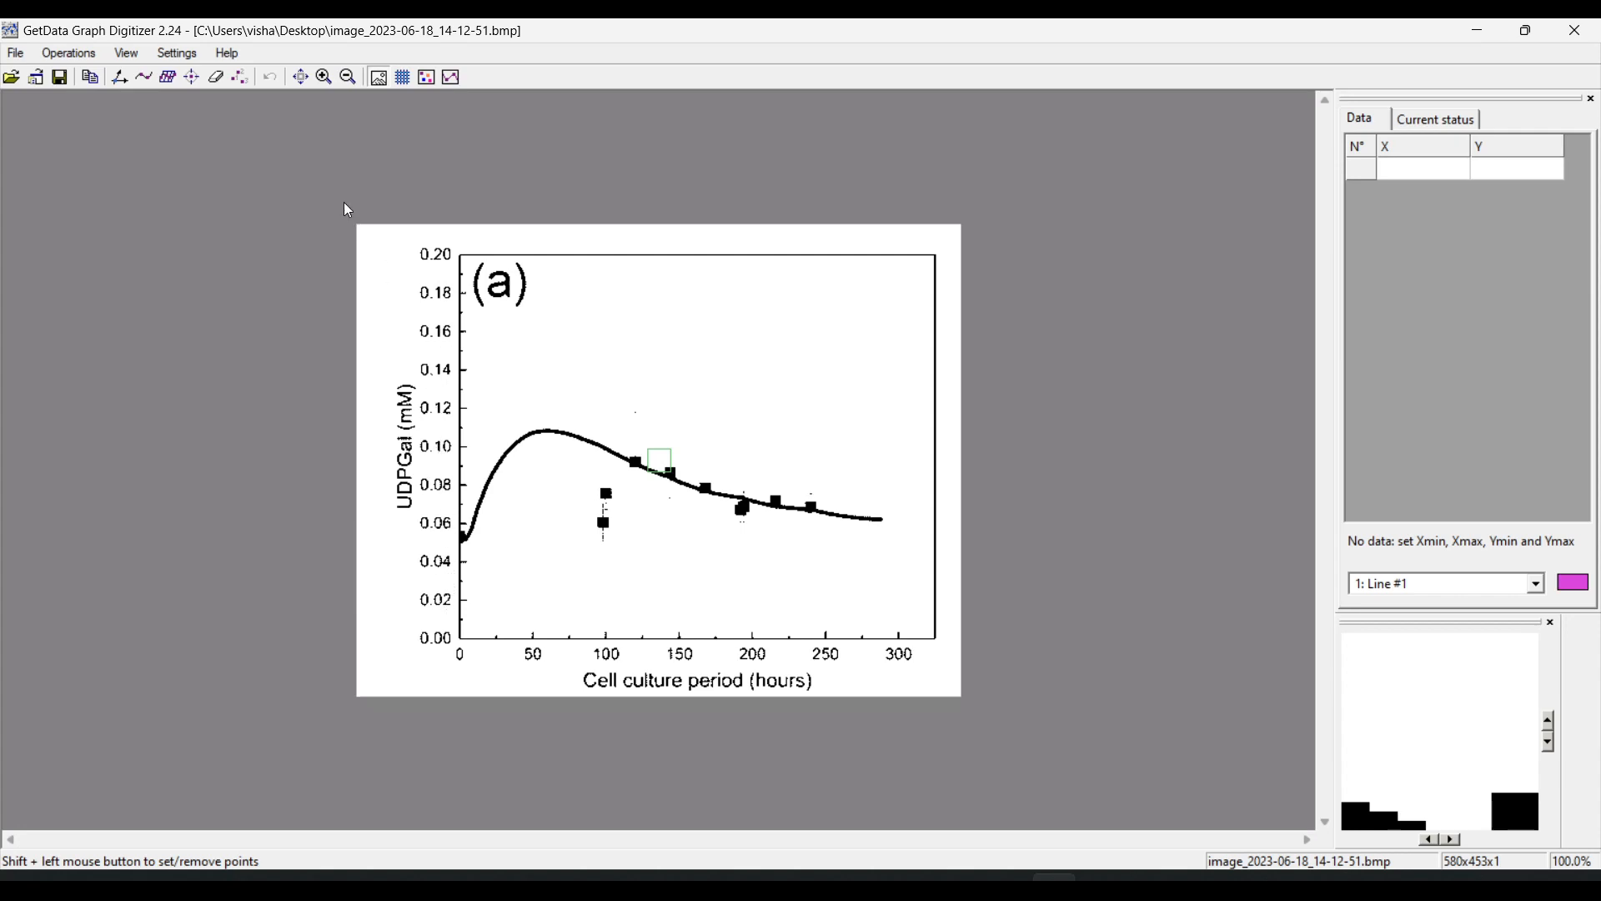
left_click(302, 78)
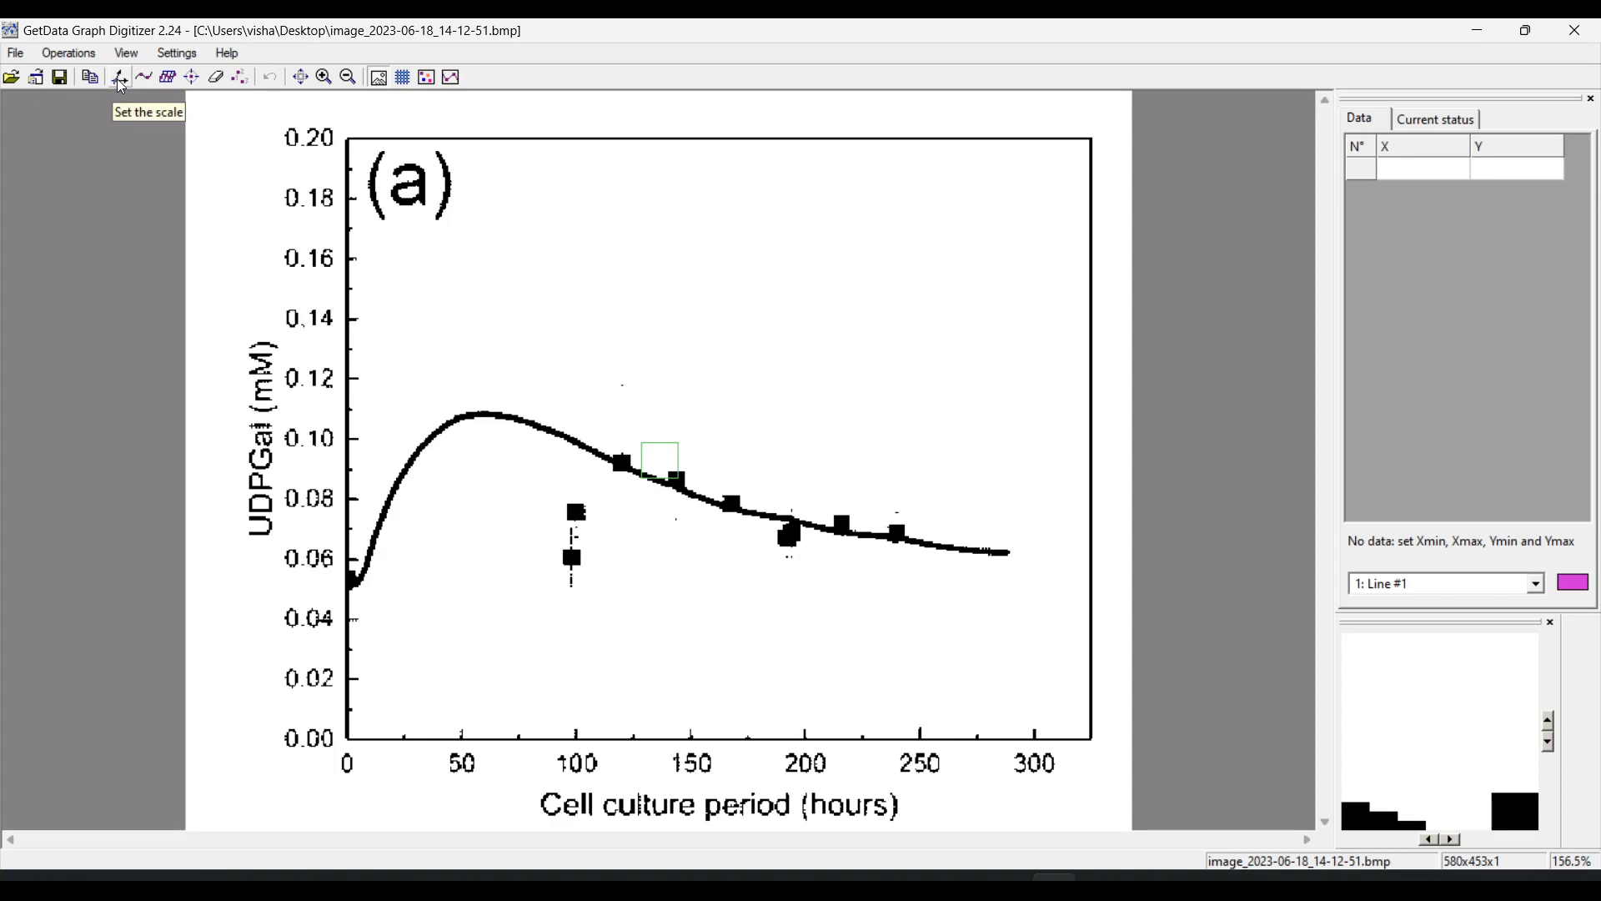
Set the X scale, marking Xmin 0 at the graph origin and Xmax 300 at the 300-hour tick
left_click(70, 53)
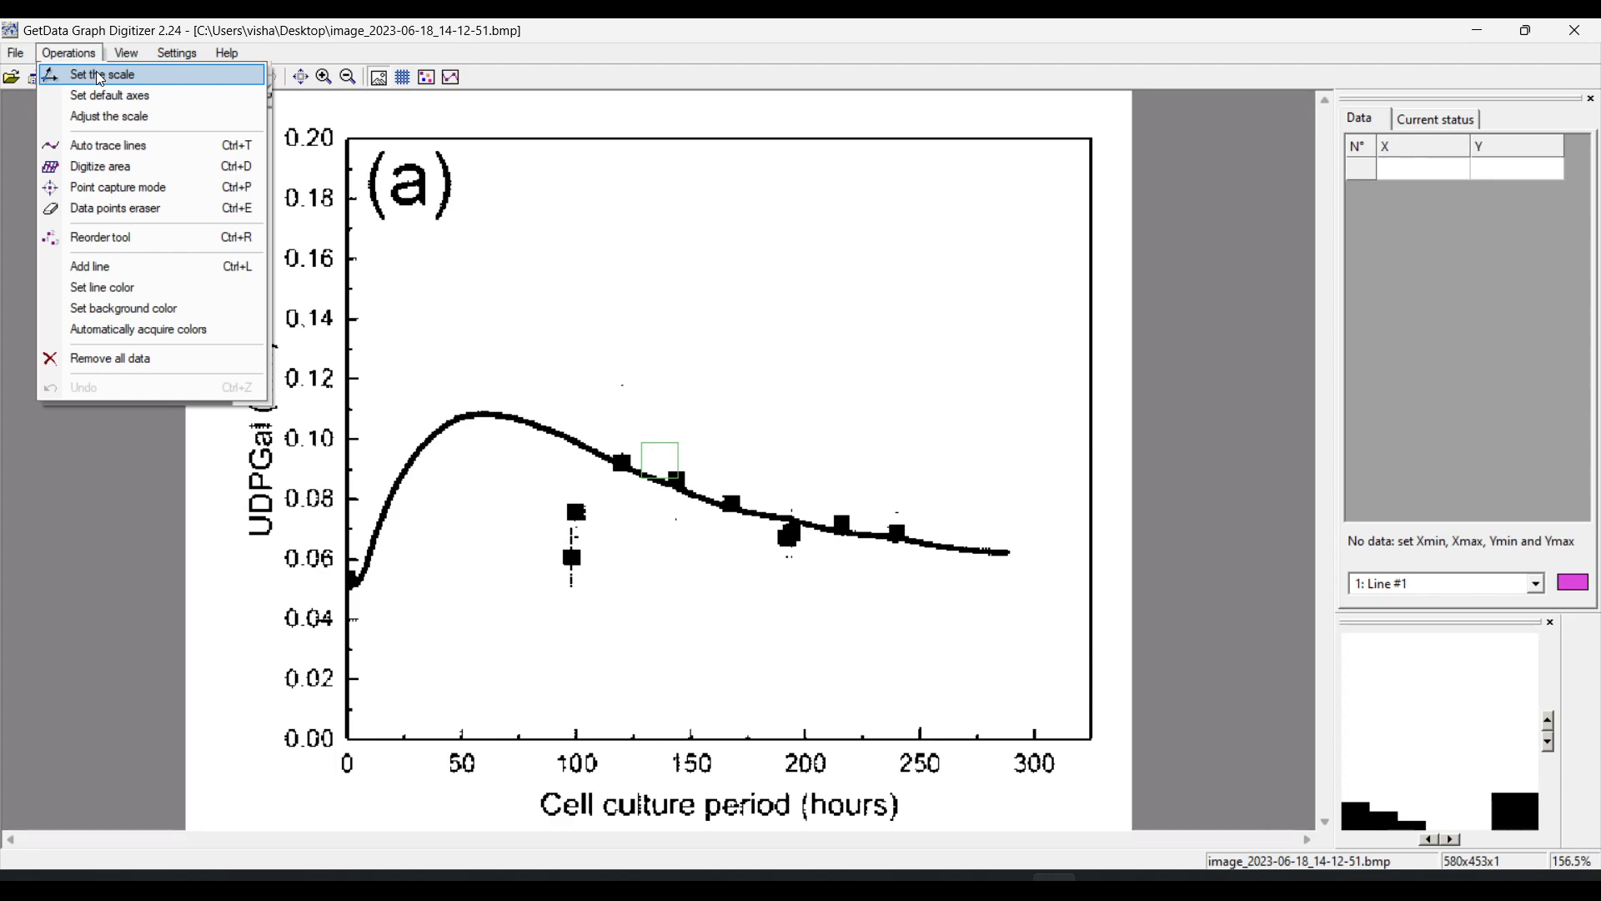
left_click(100, 75)
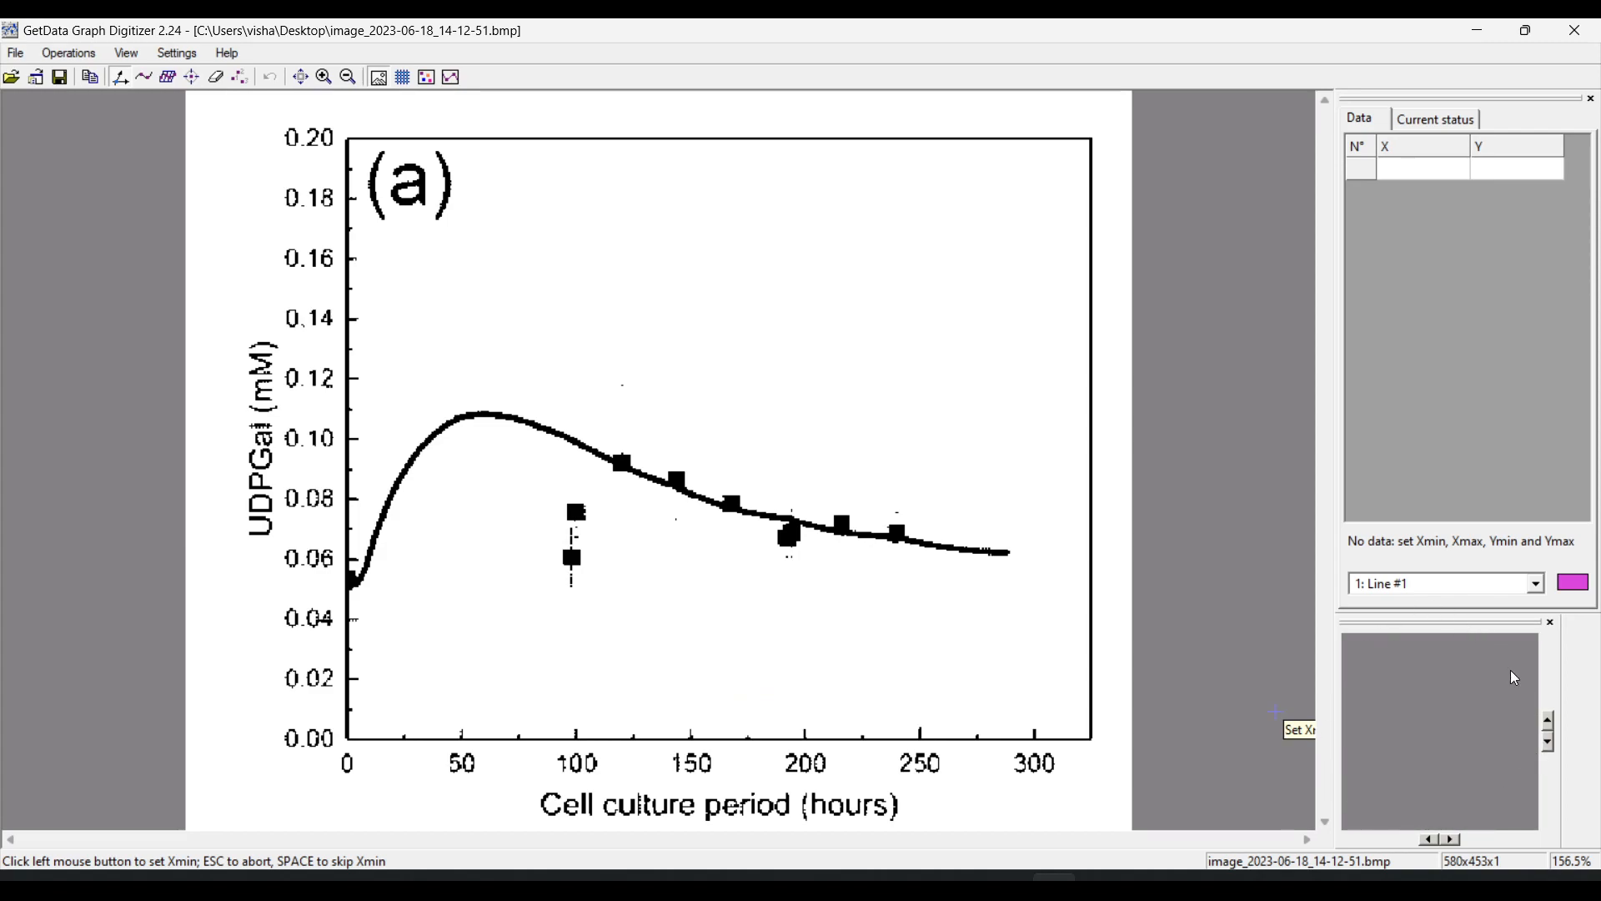
left_click(350, 740)
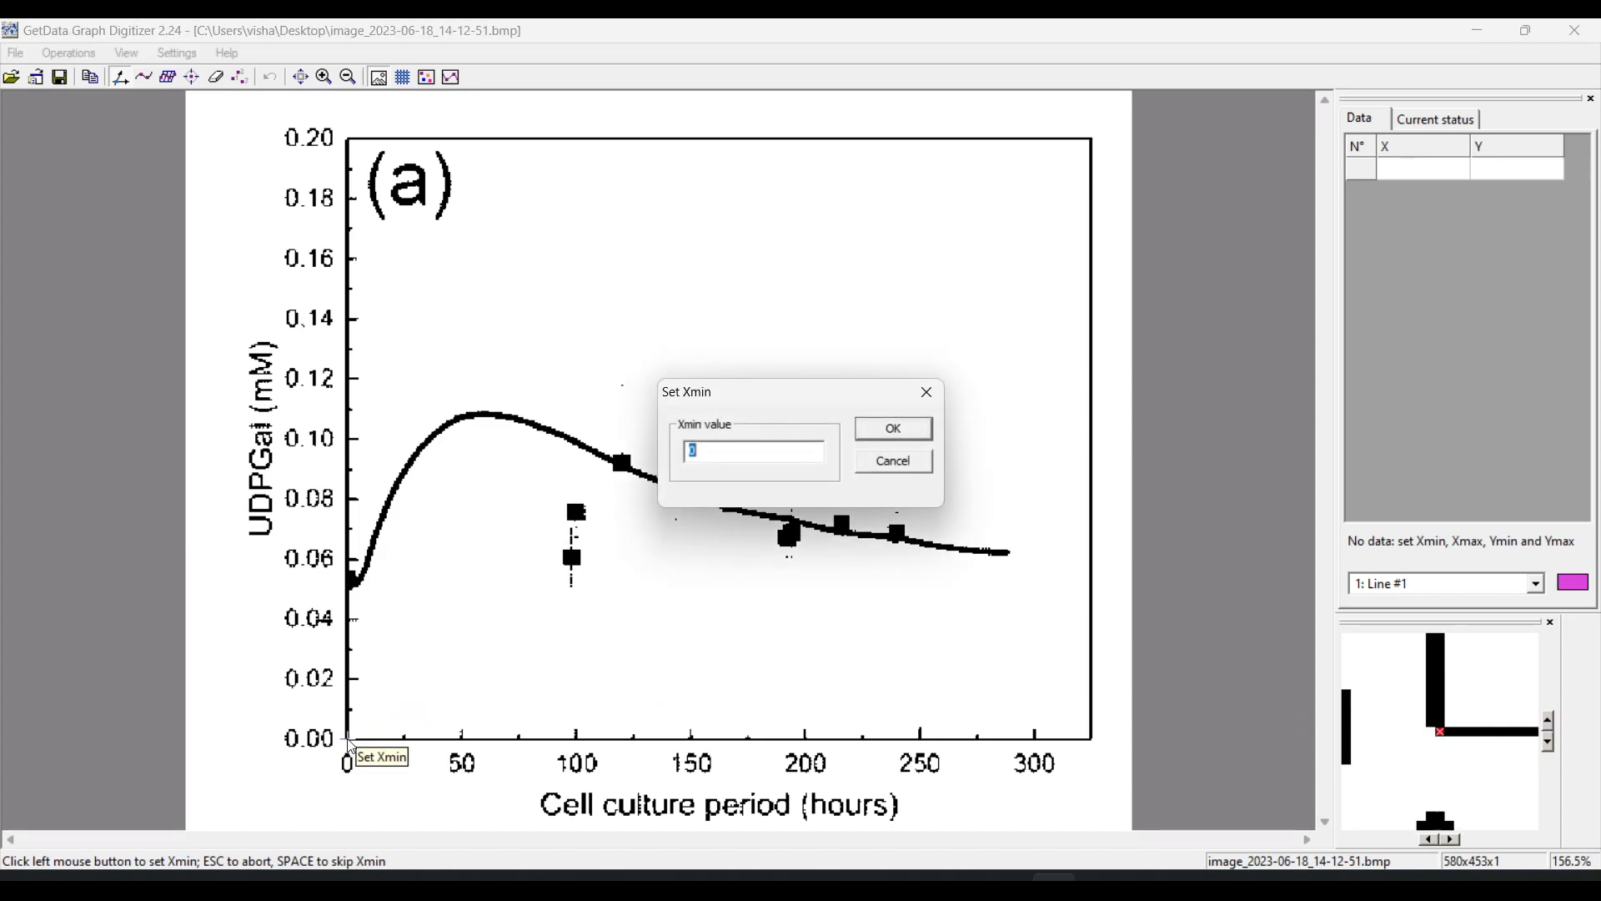
key("Return")
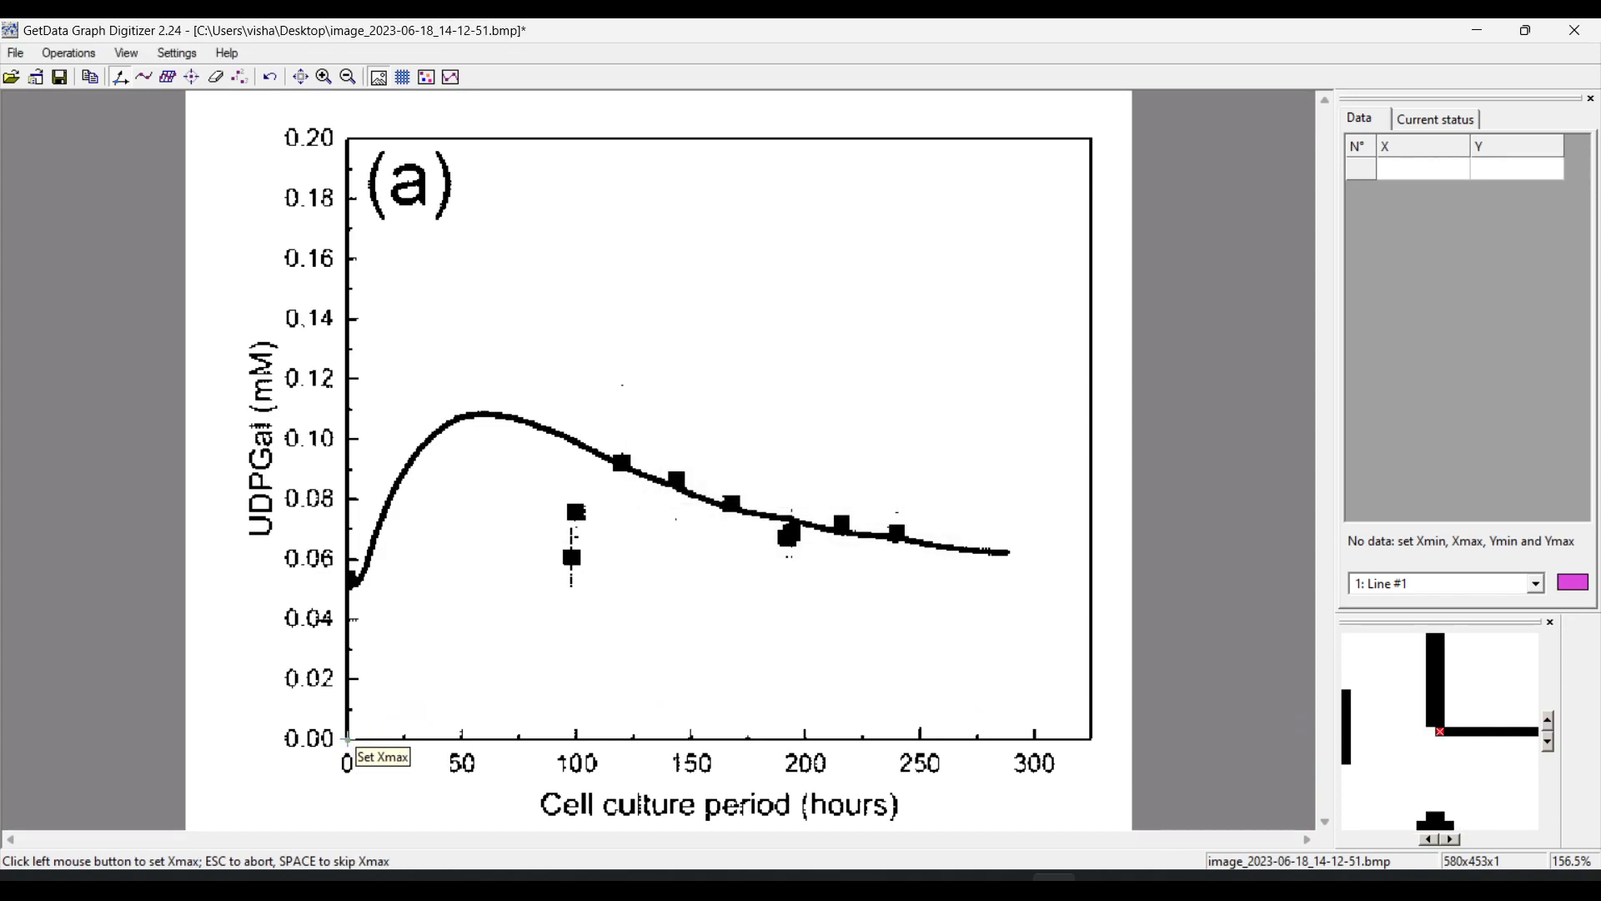
left_click(1035, 740)
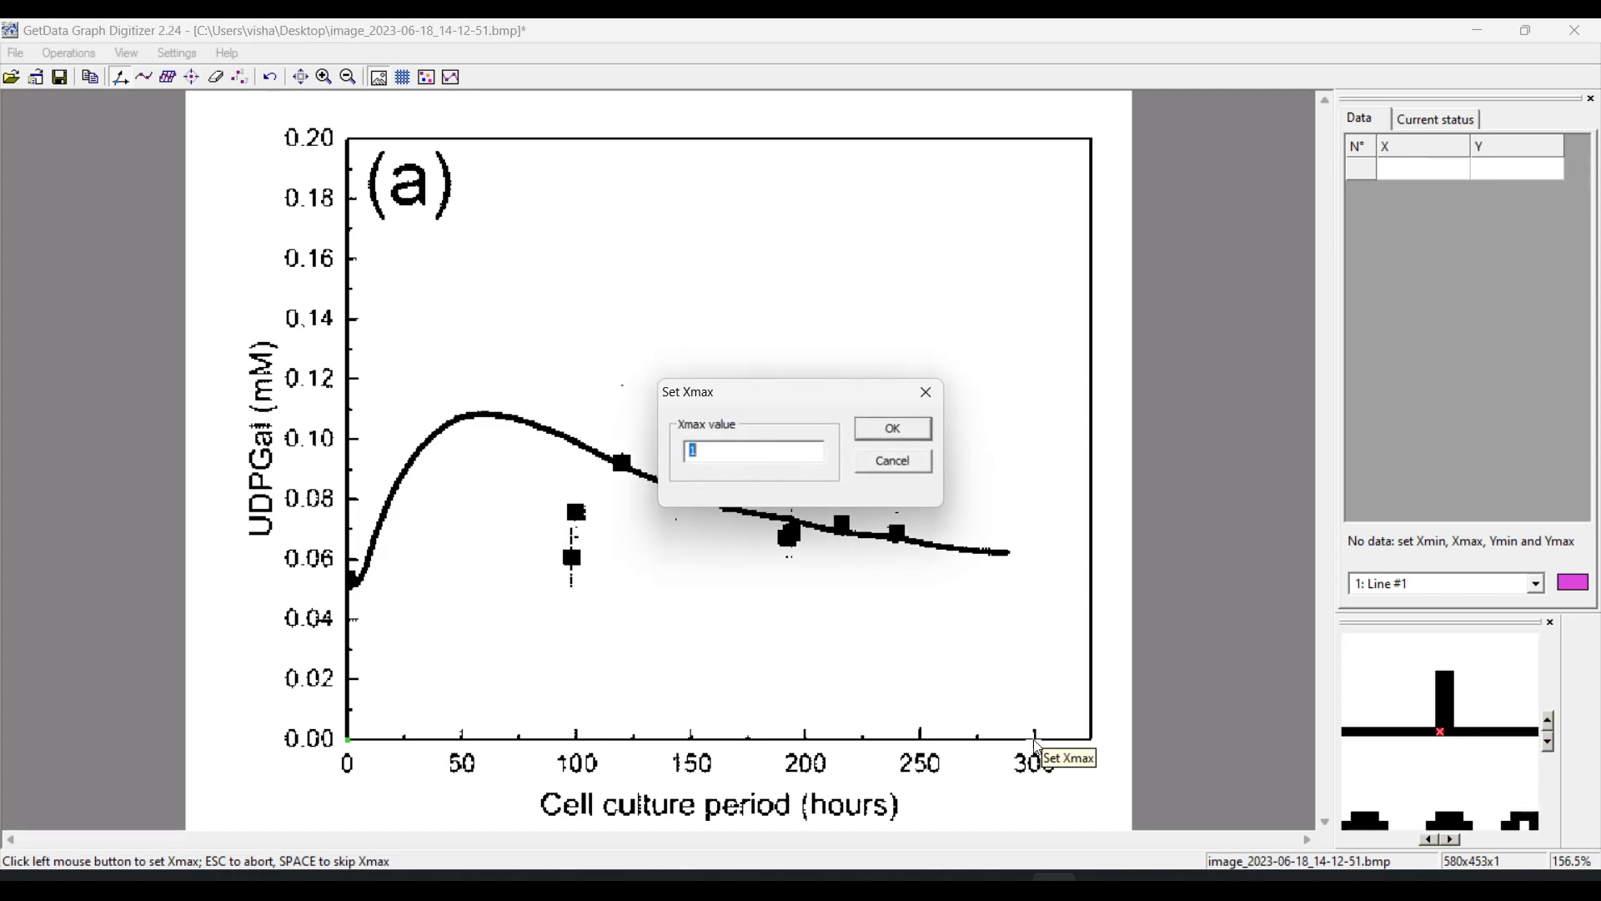
type("300")
key("Return")
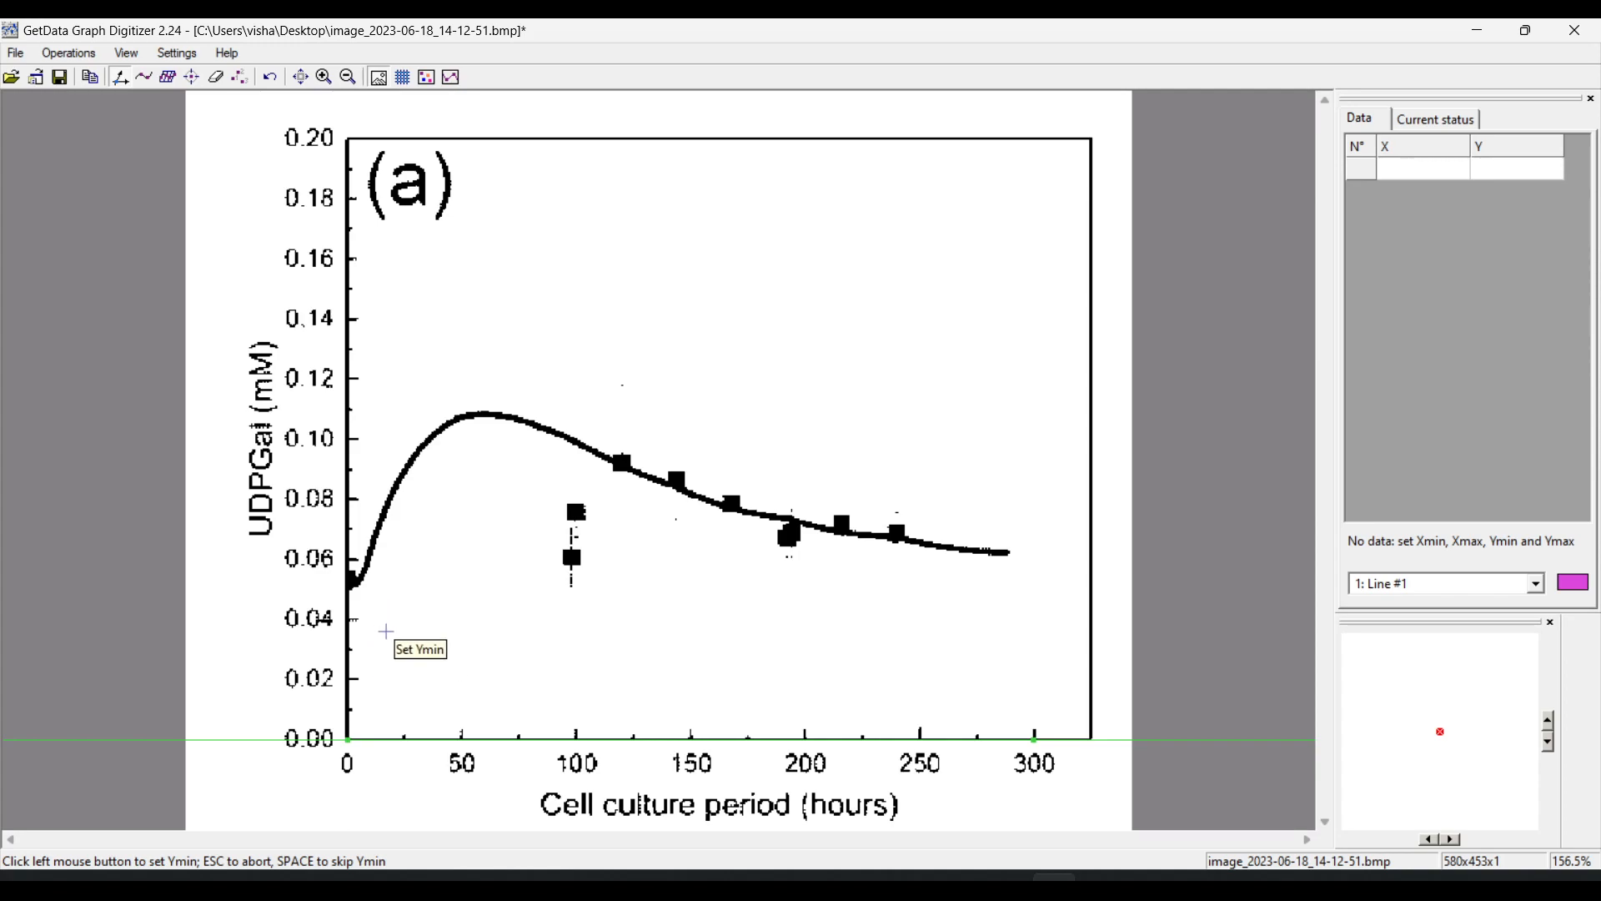
Set the Y scale with Ymin 0 at the origin and Ymax 0.2 at the 0.20 tick, accepting the linear axis settings
left_click(349, 739)
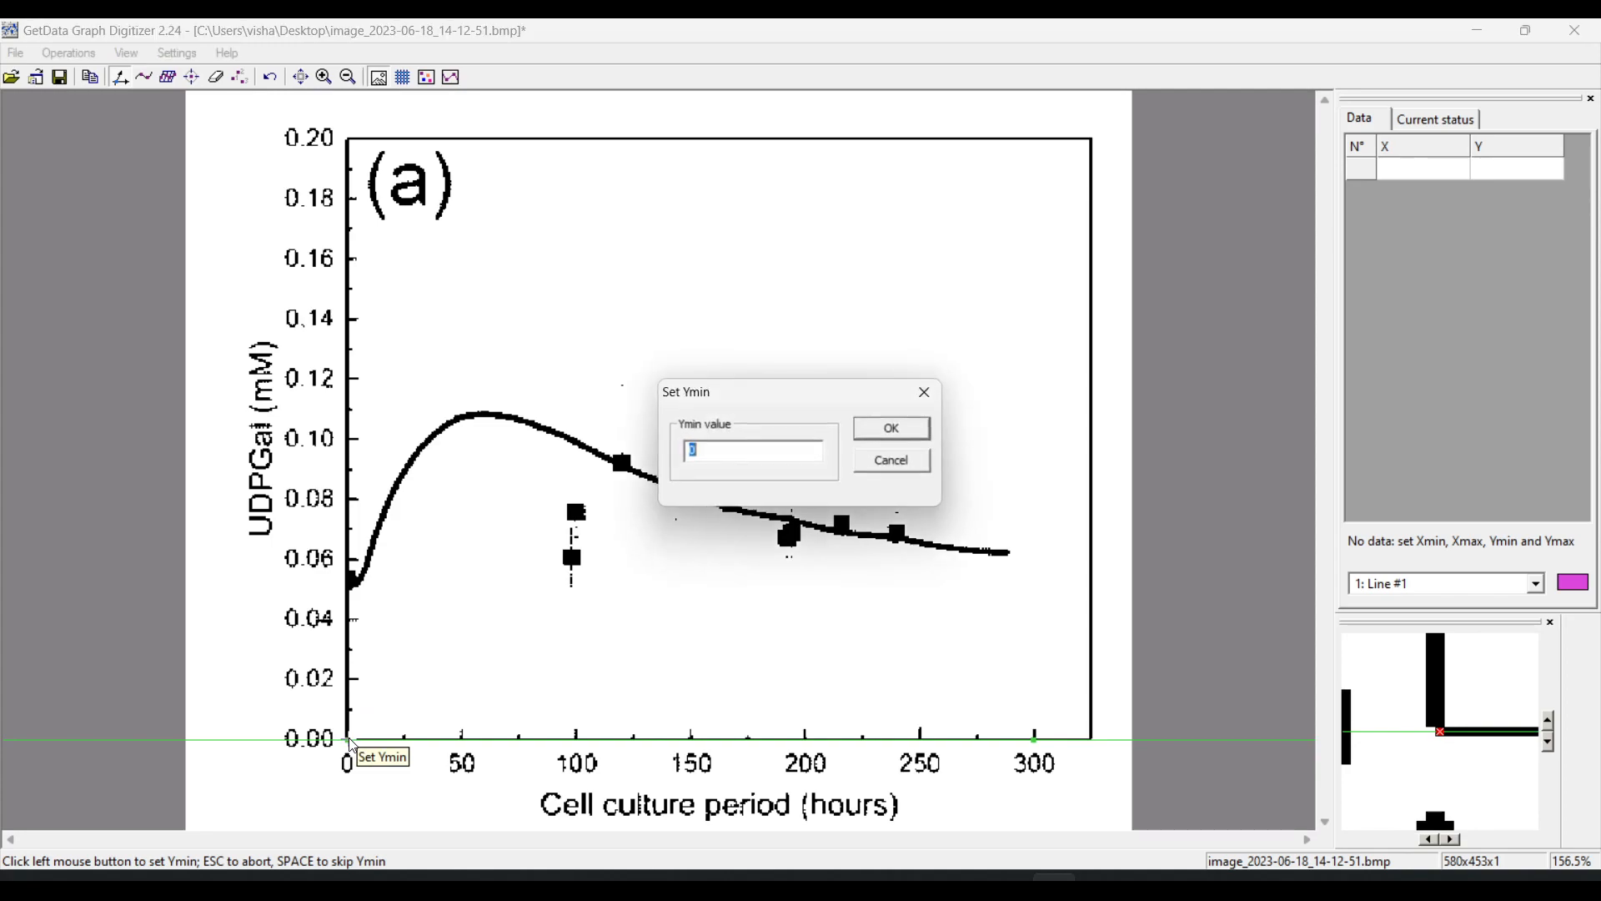
key("Return")
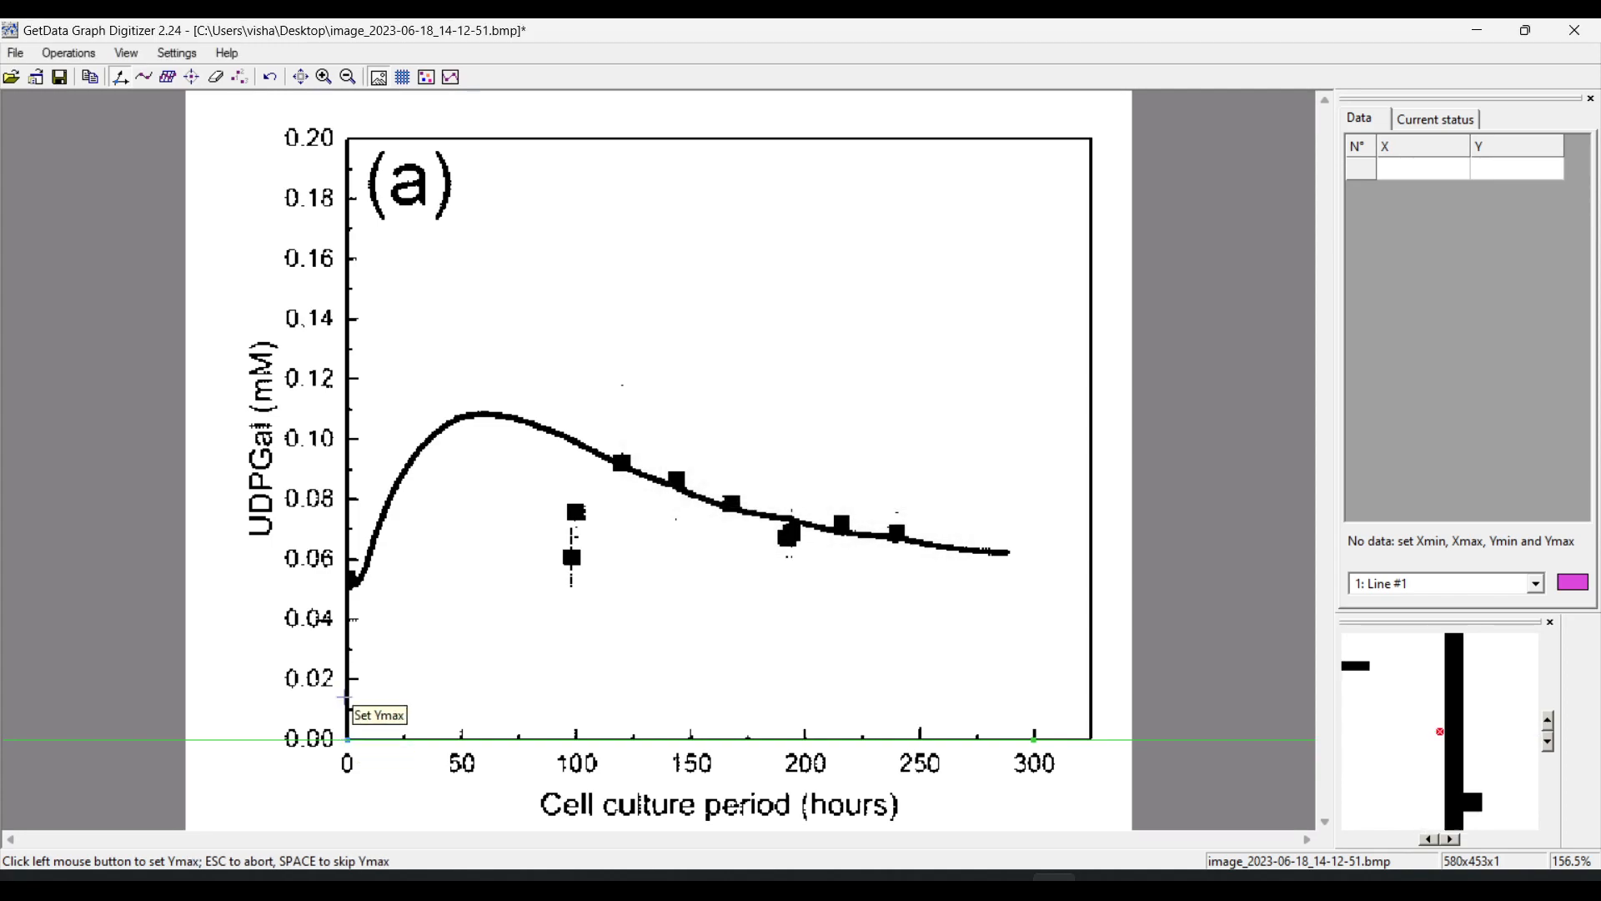
left_click(351, 139)
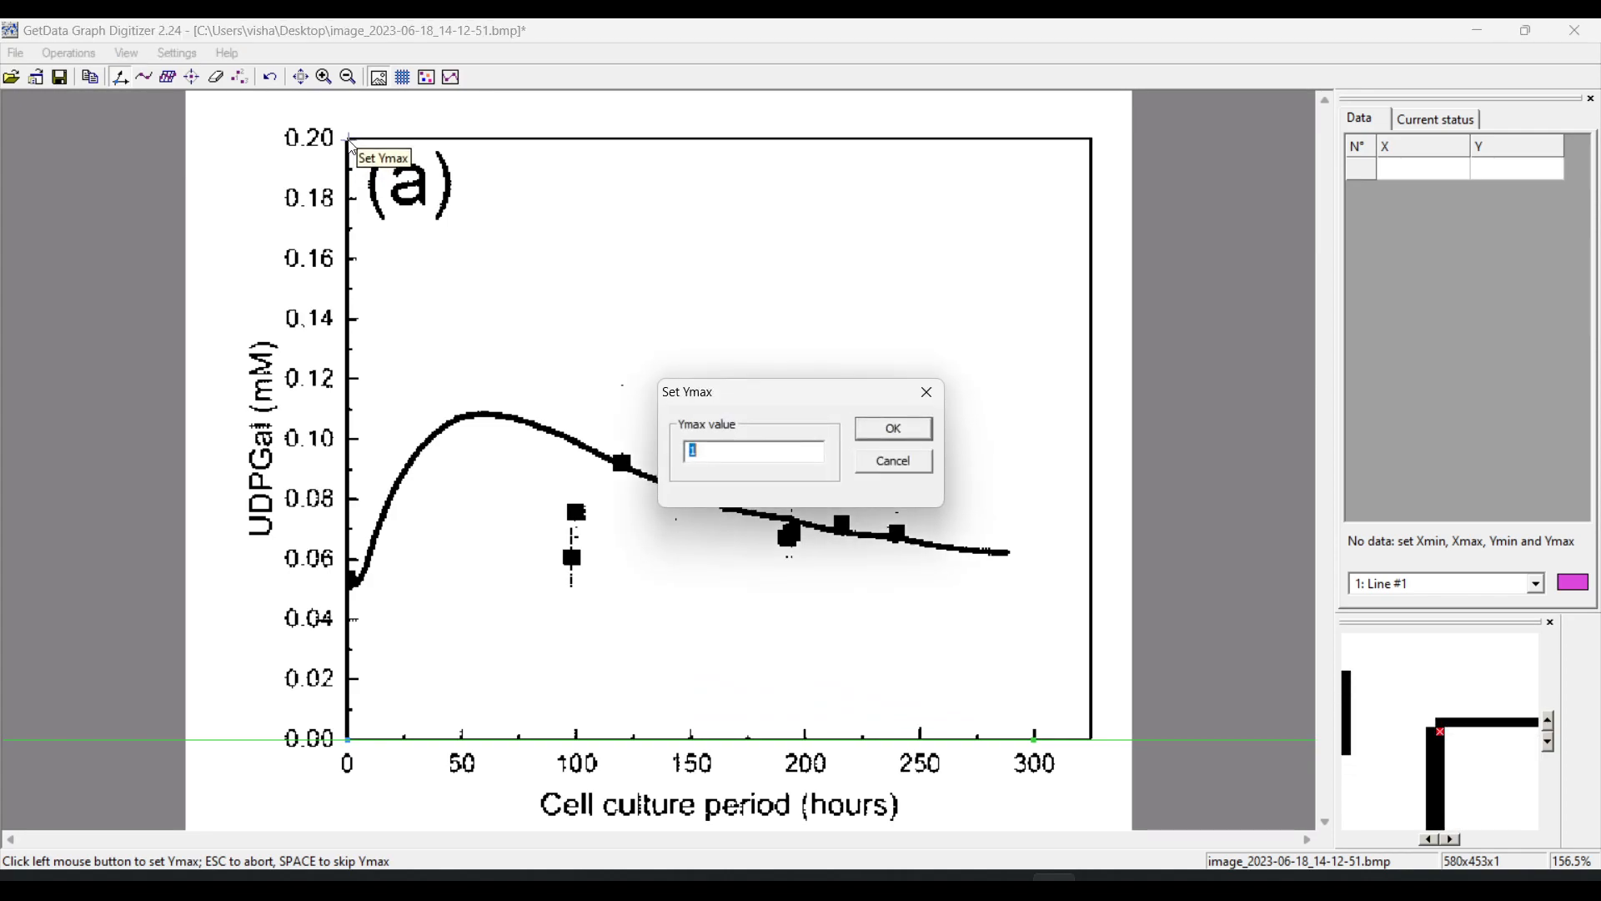
type("0.2")
key("Return")
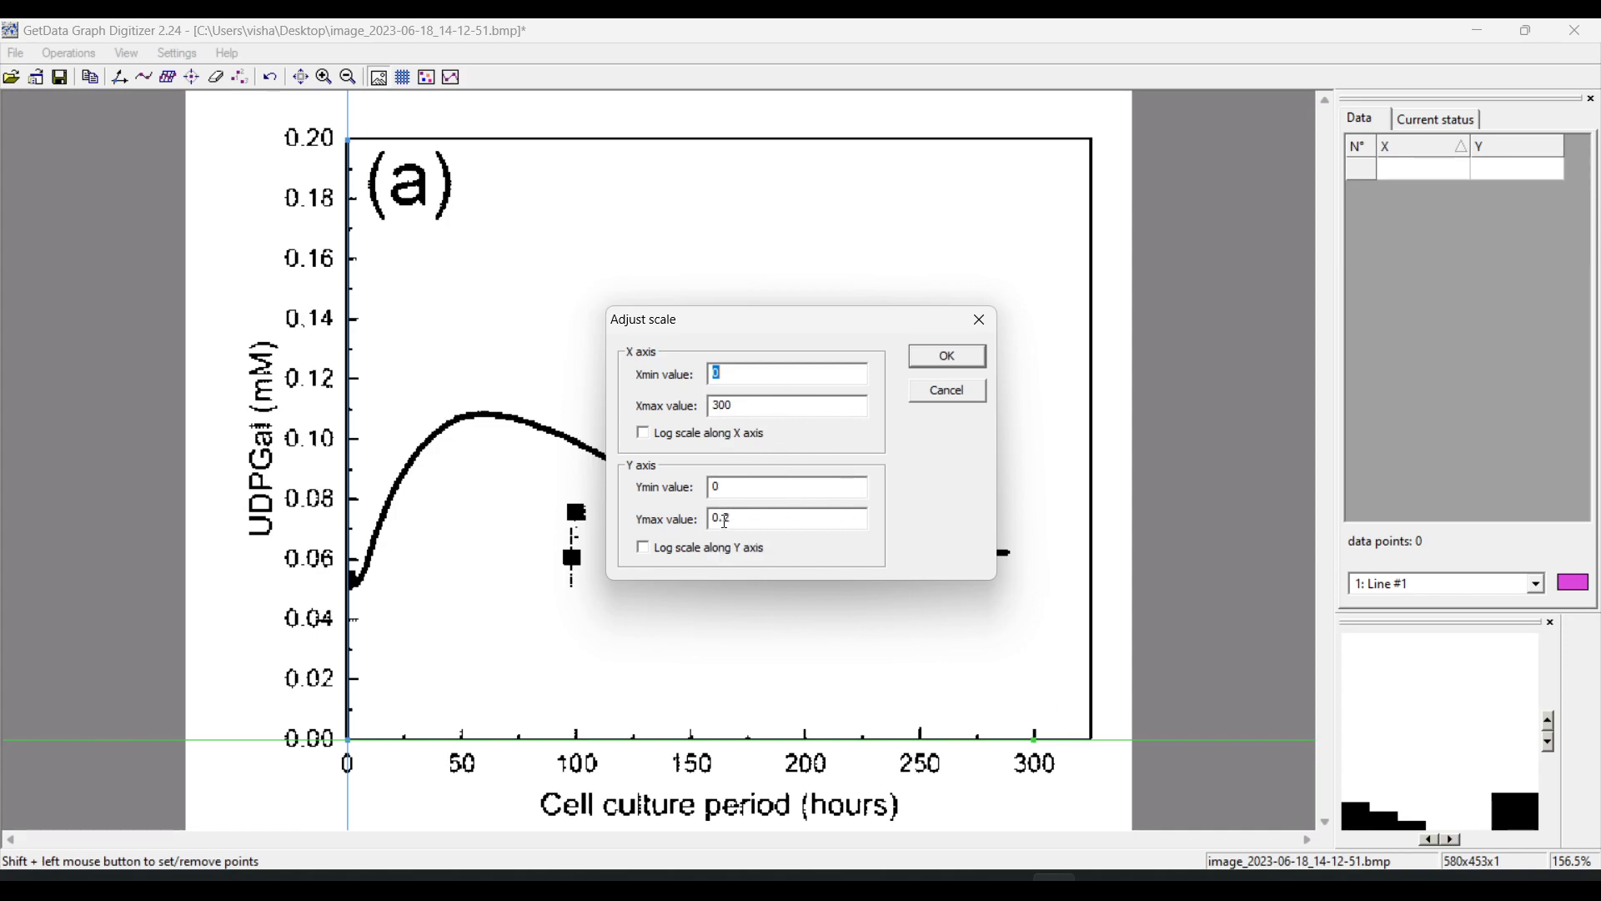
left_click(949, 357)
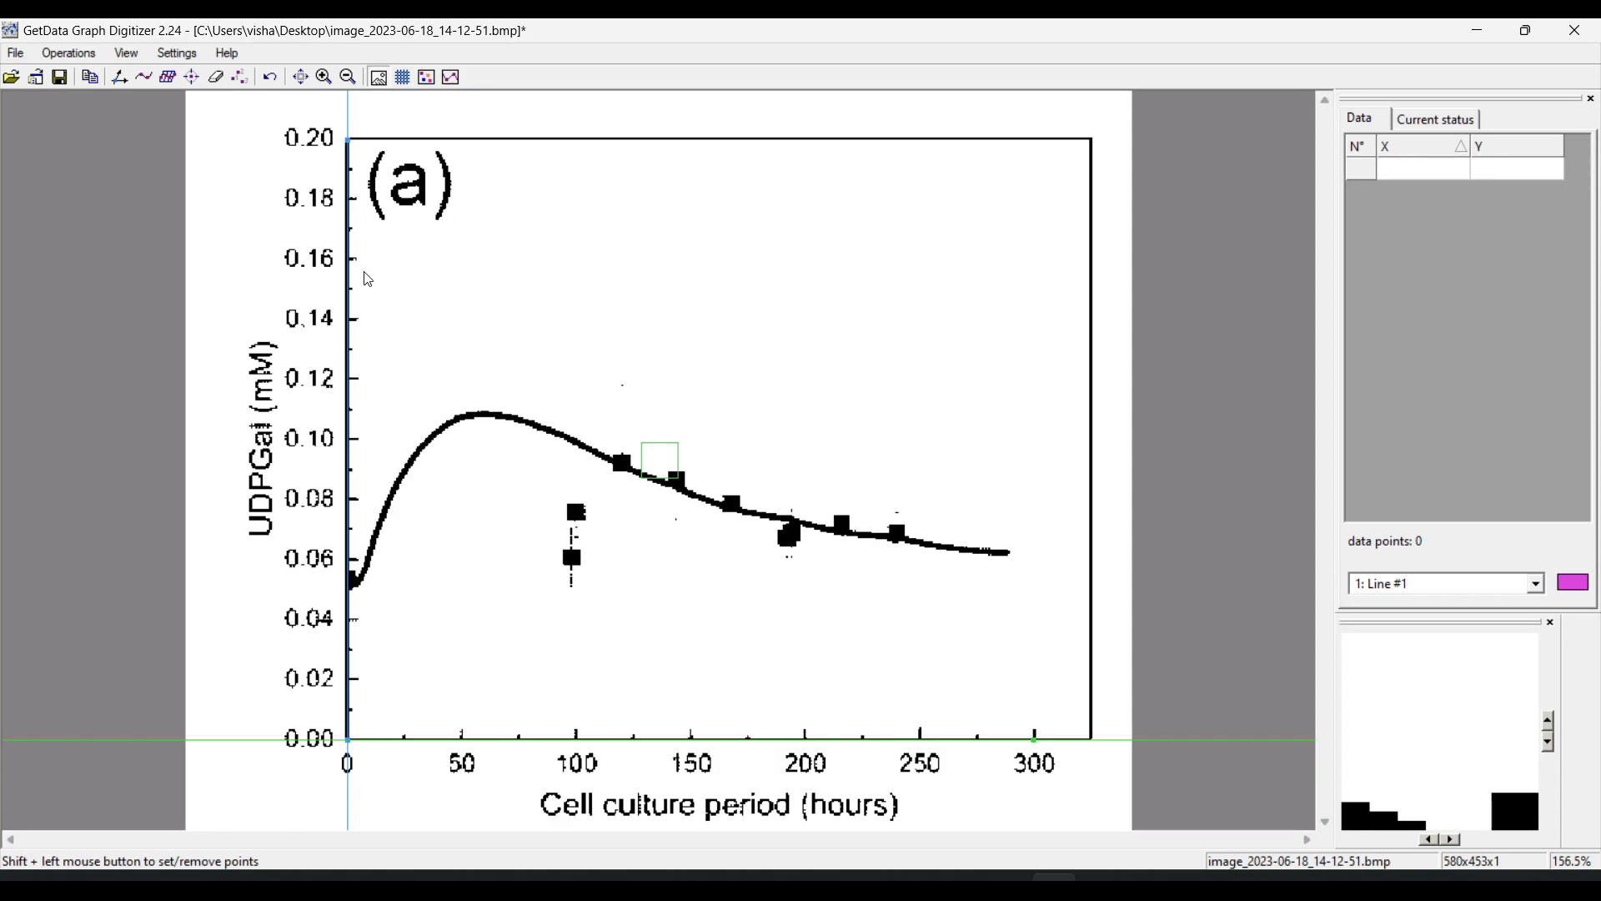
Capture eight data points manually: three on the rising curve, one near its end, and four on square markers between about 98 and 169 hours
left_click(80, 55)
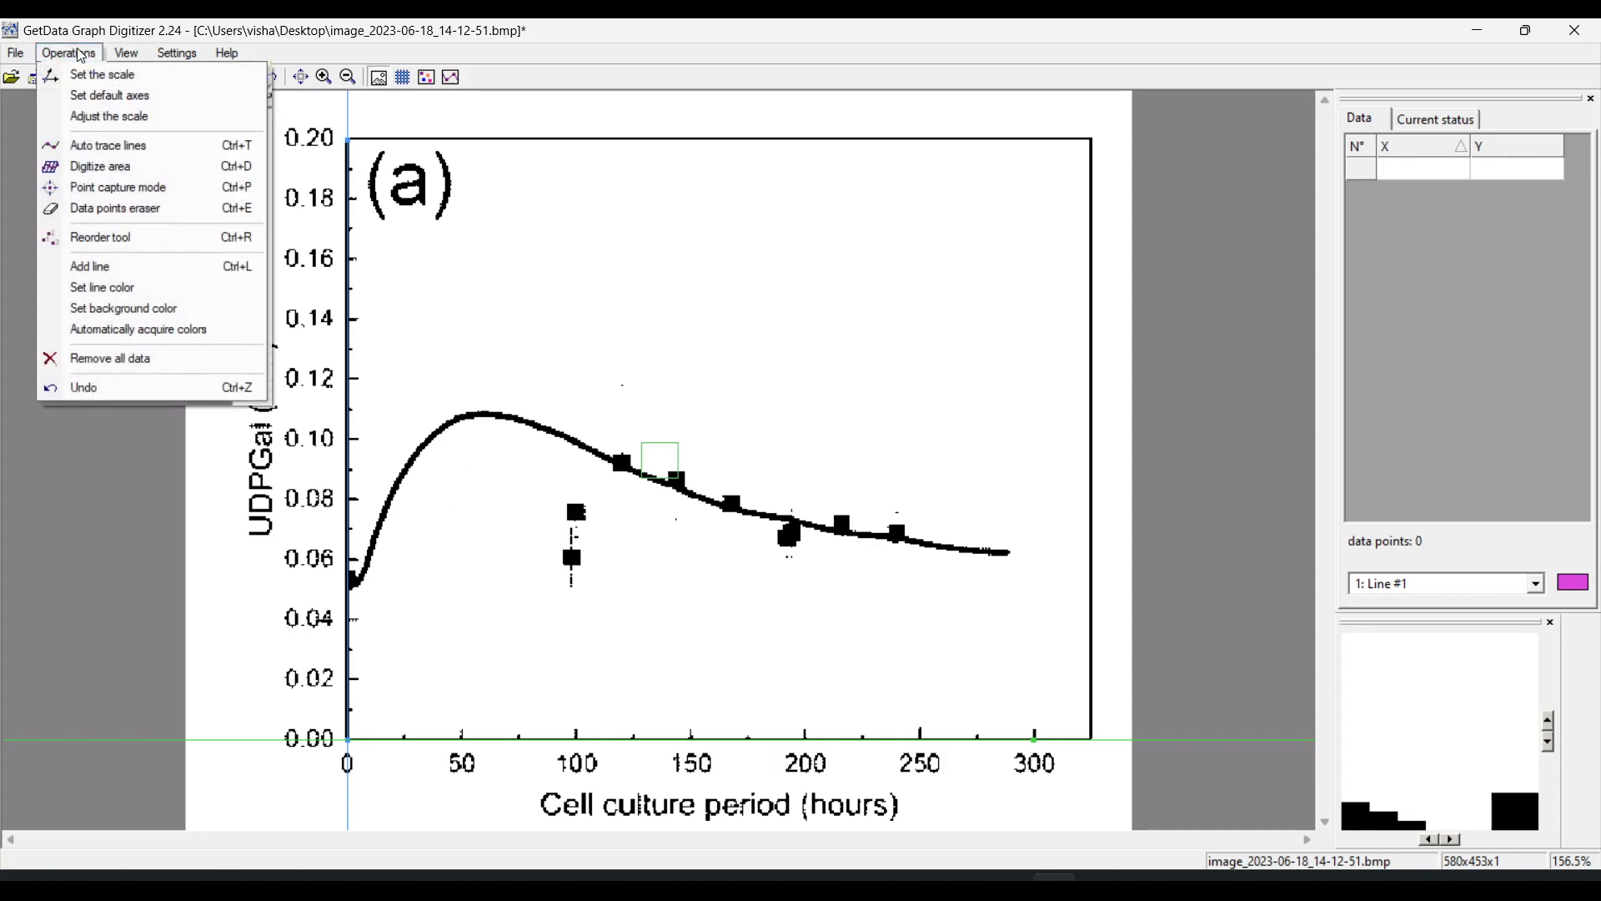
left_click(152, 188)
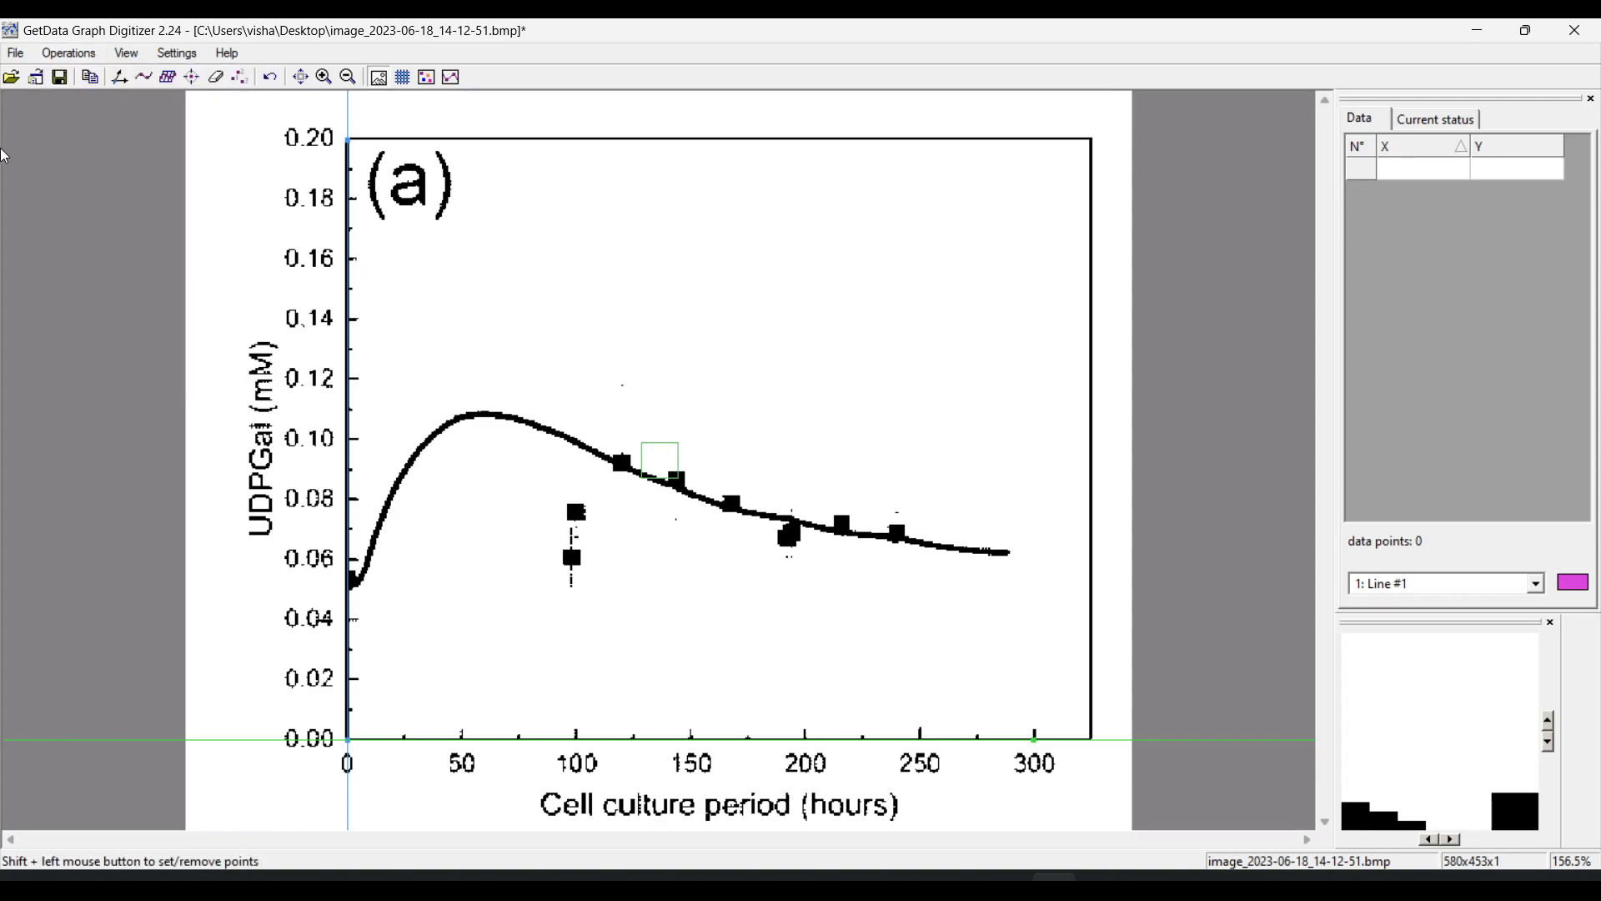
left_click(195, 84)
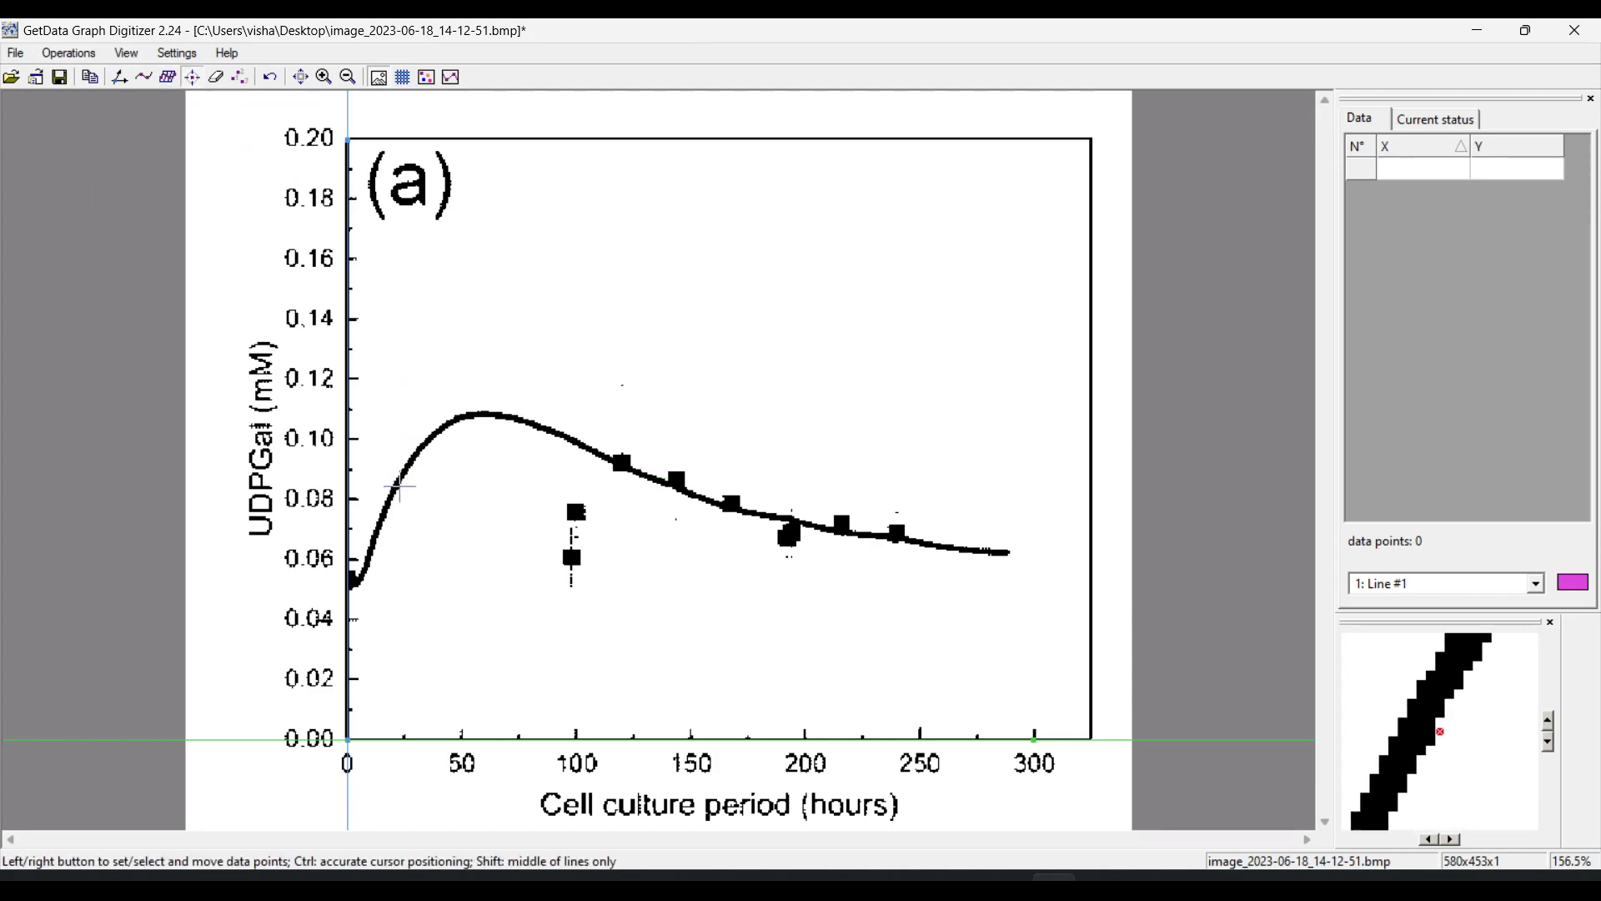
left_click(355, 580)
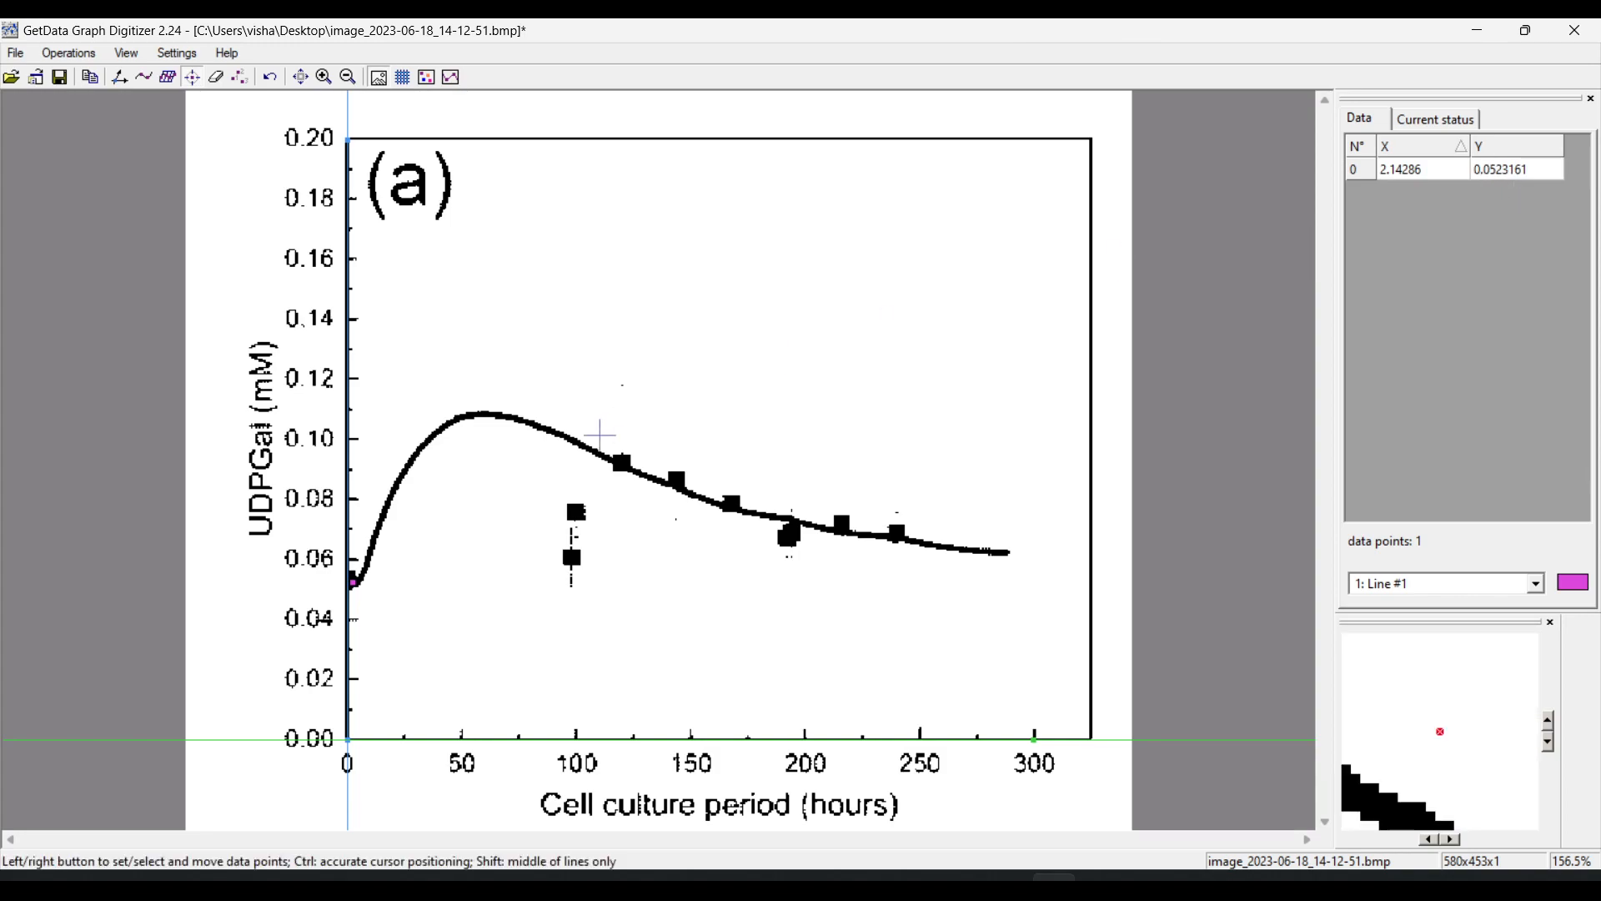
left_click(378, 531)
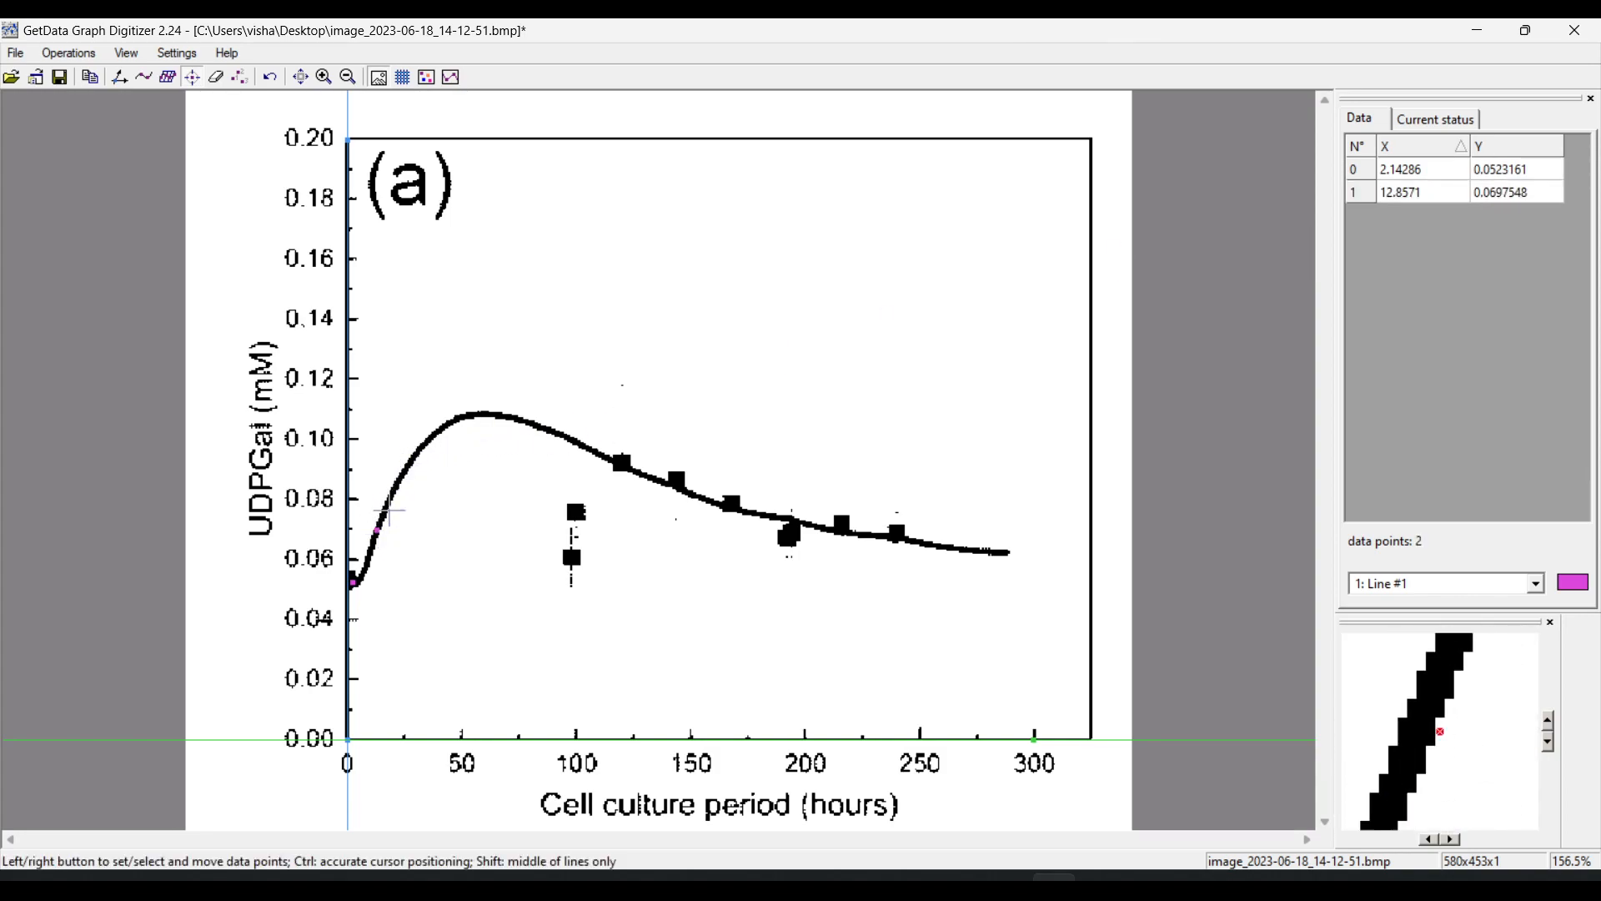
left_click(412, 455)
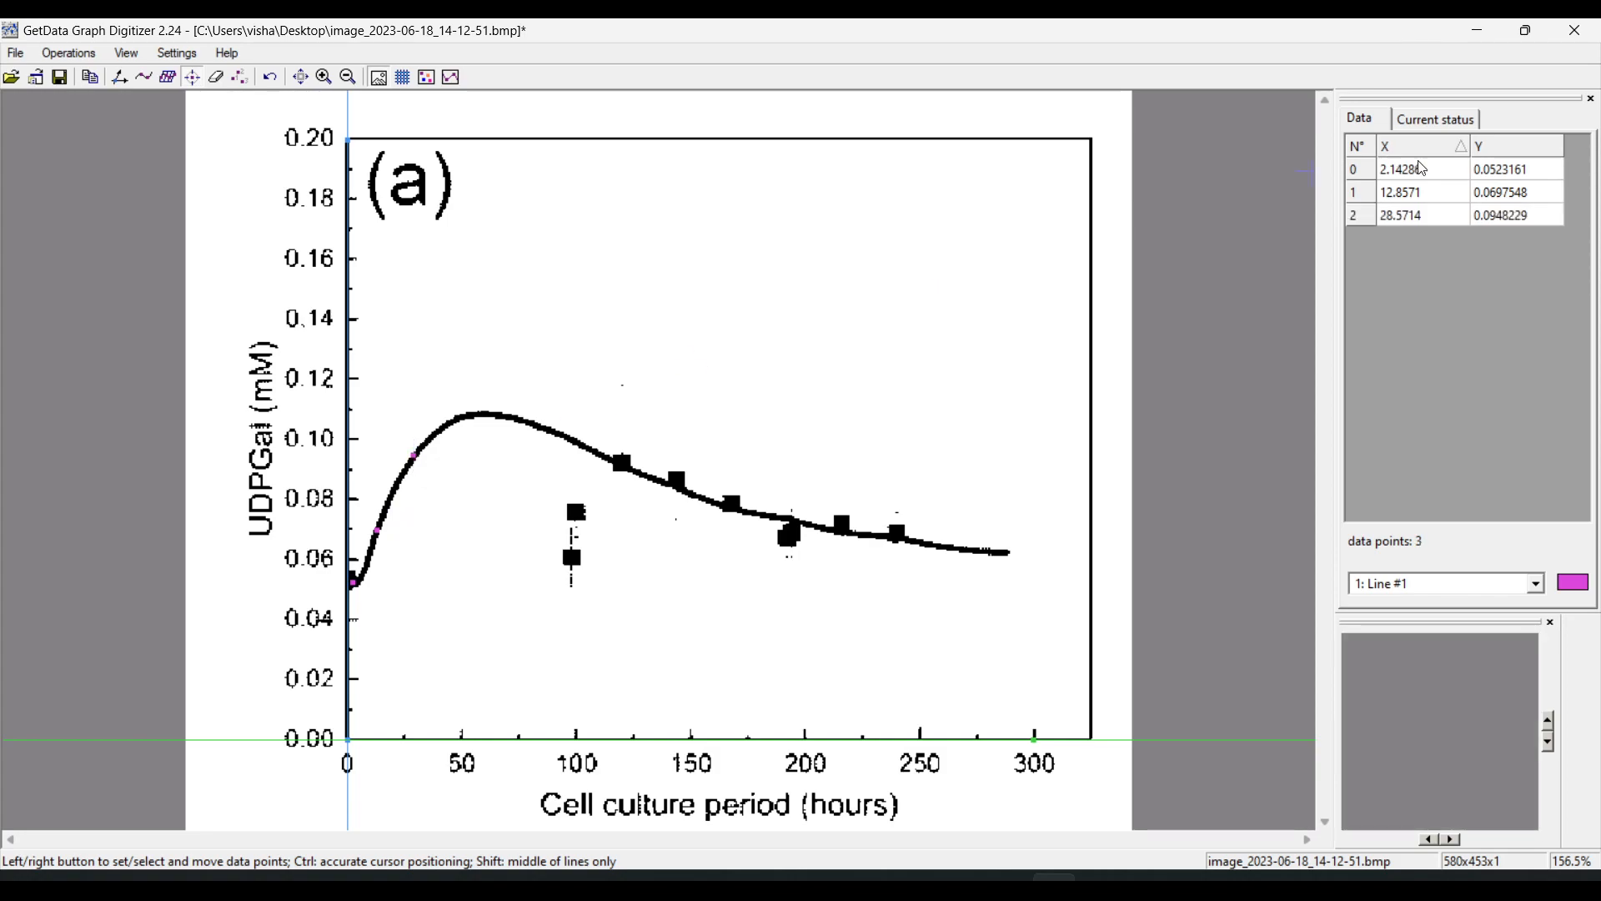
left_click(625, 465)
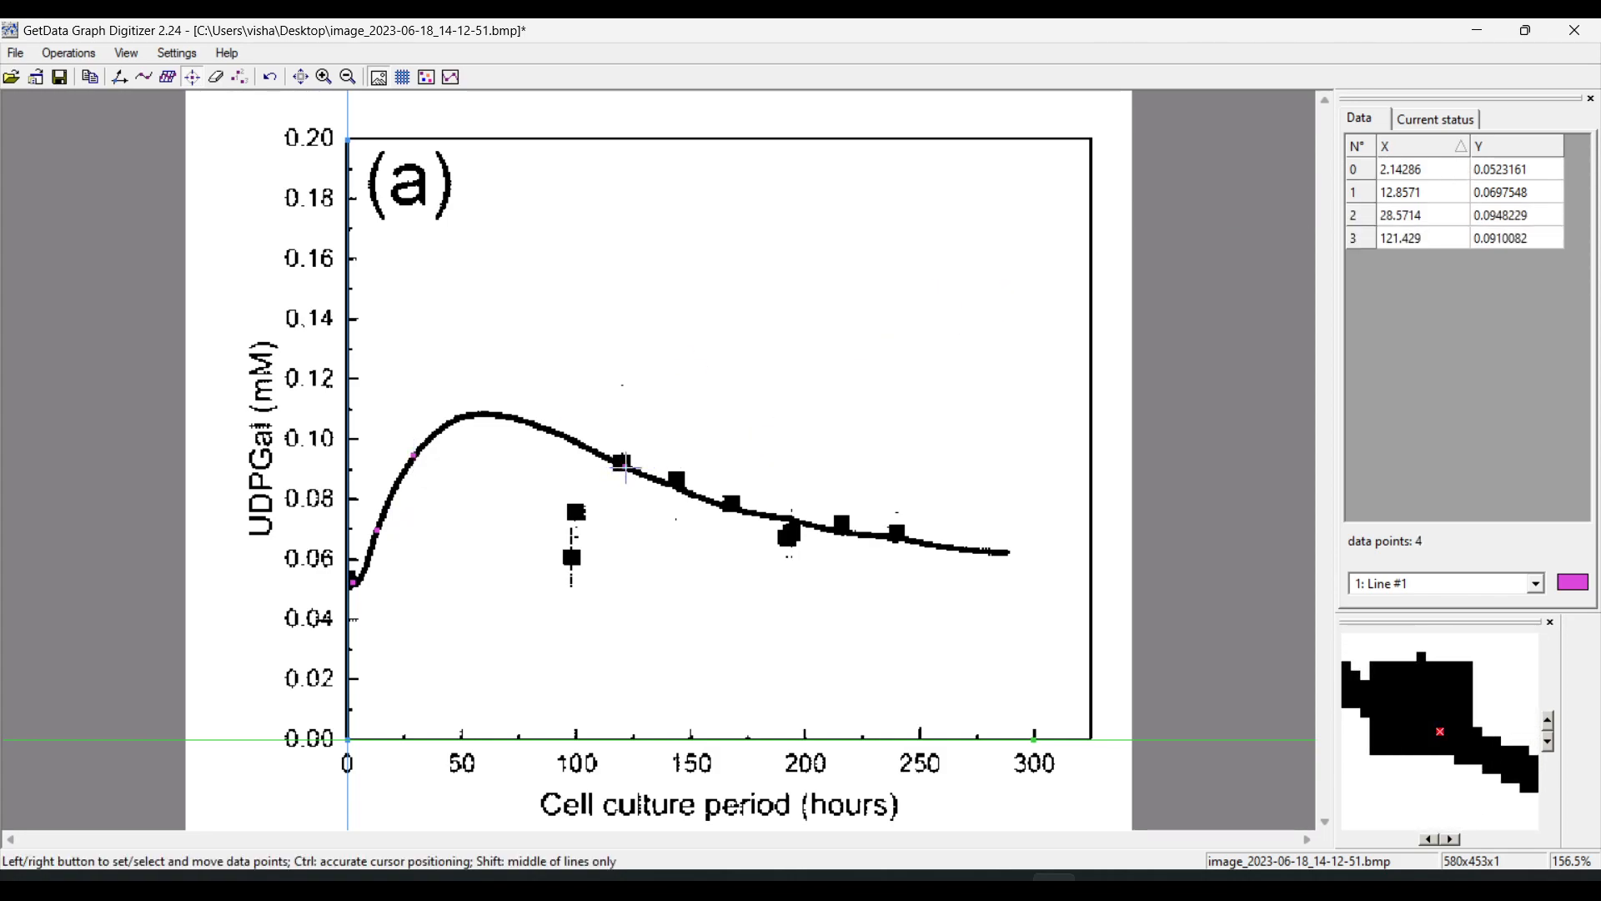
left_click(733, 503)
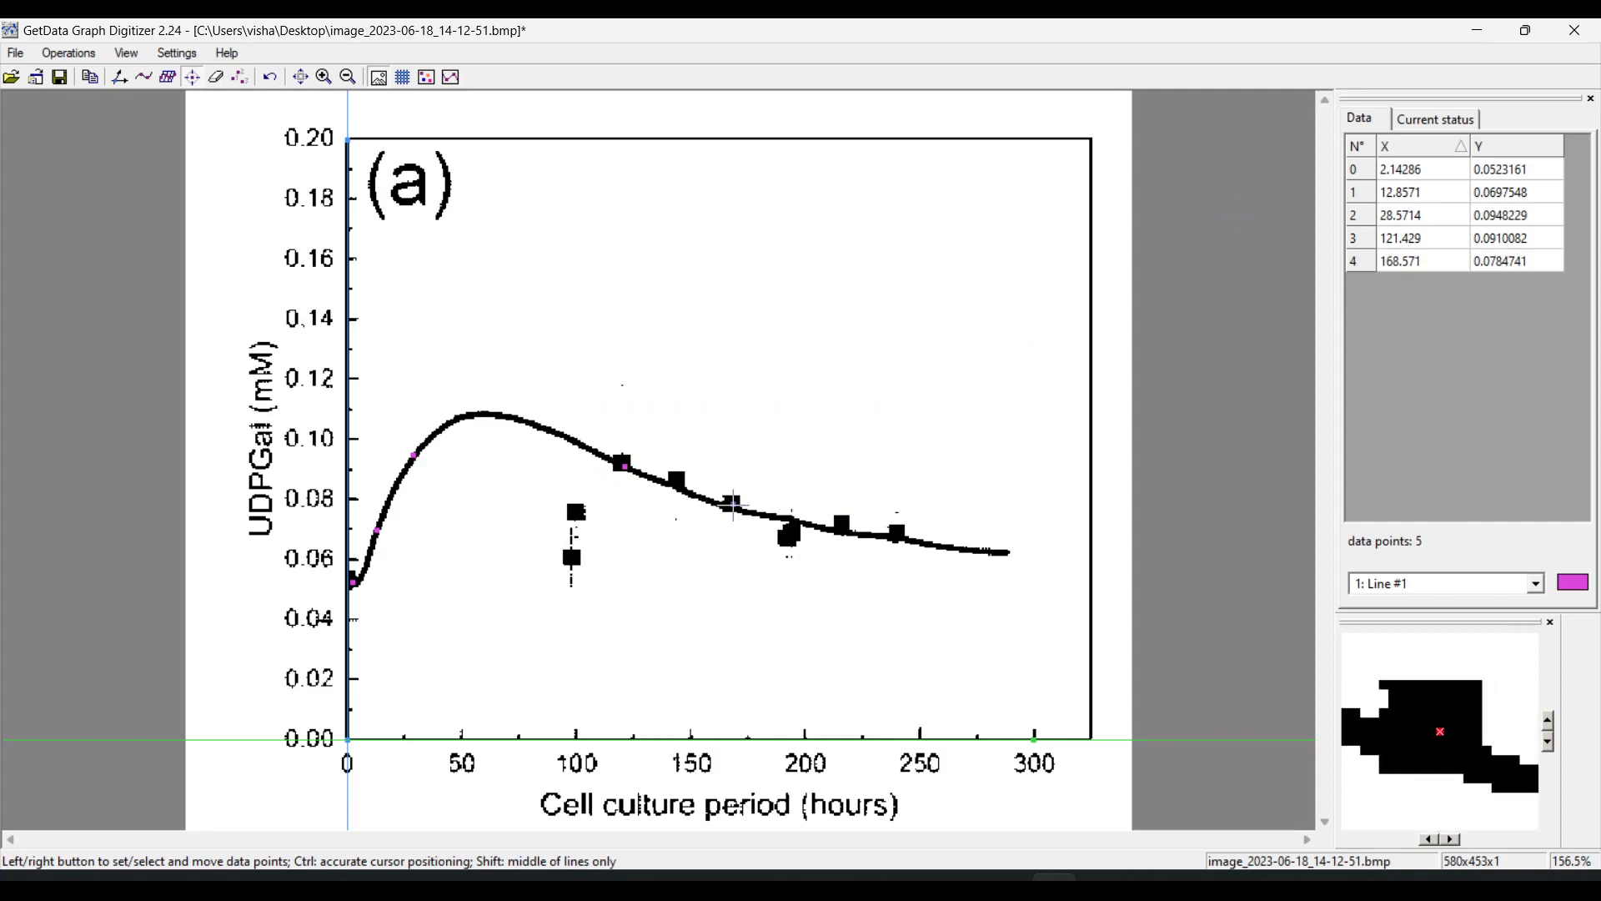
left_click(973, 554)
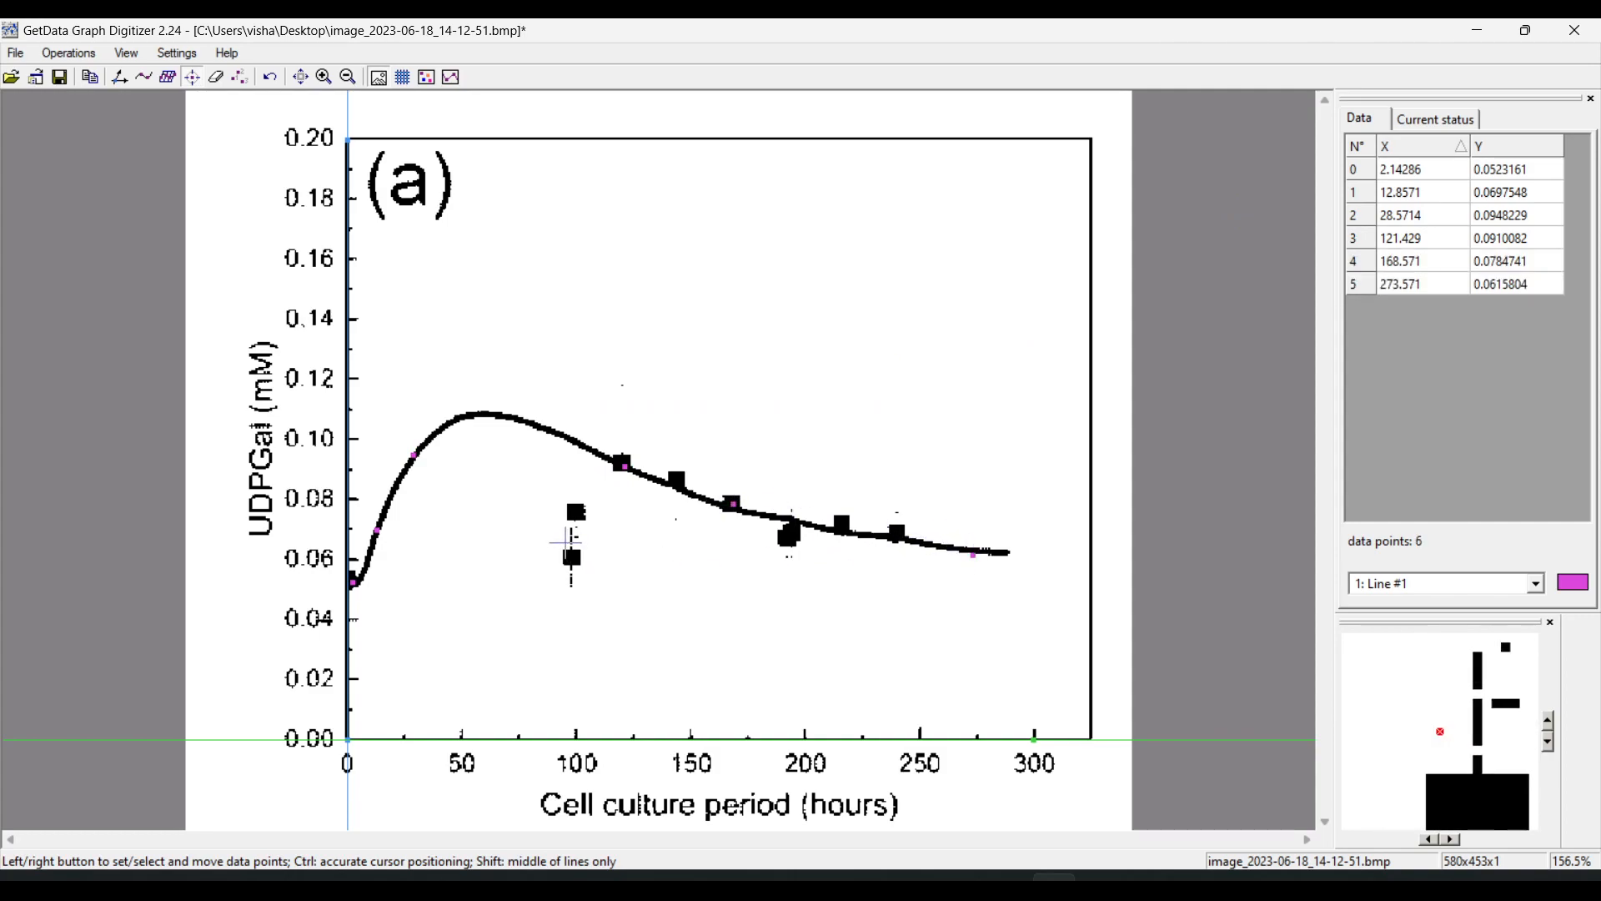
left_click(577, 512)
left_click(572, 558)
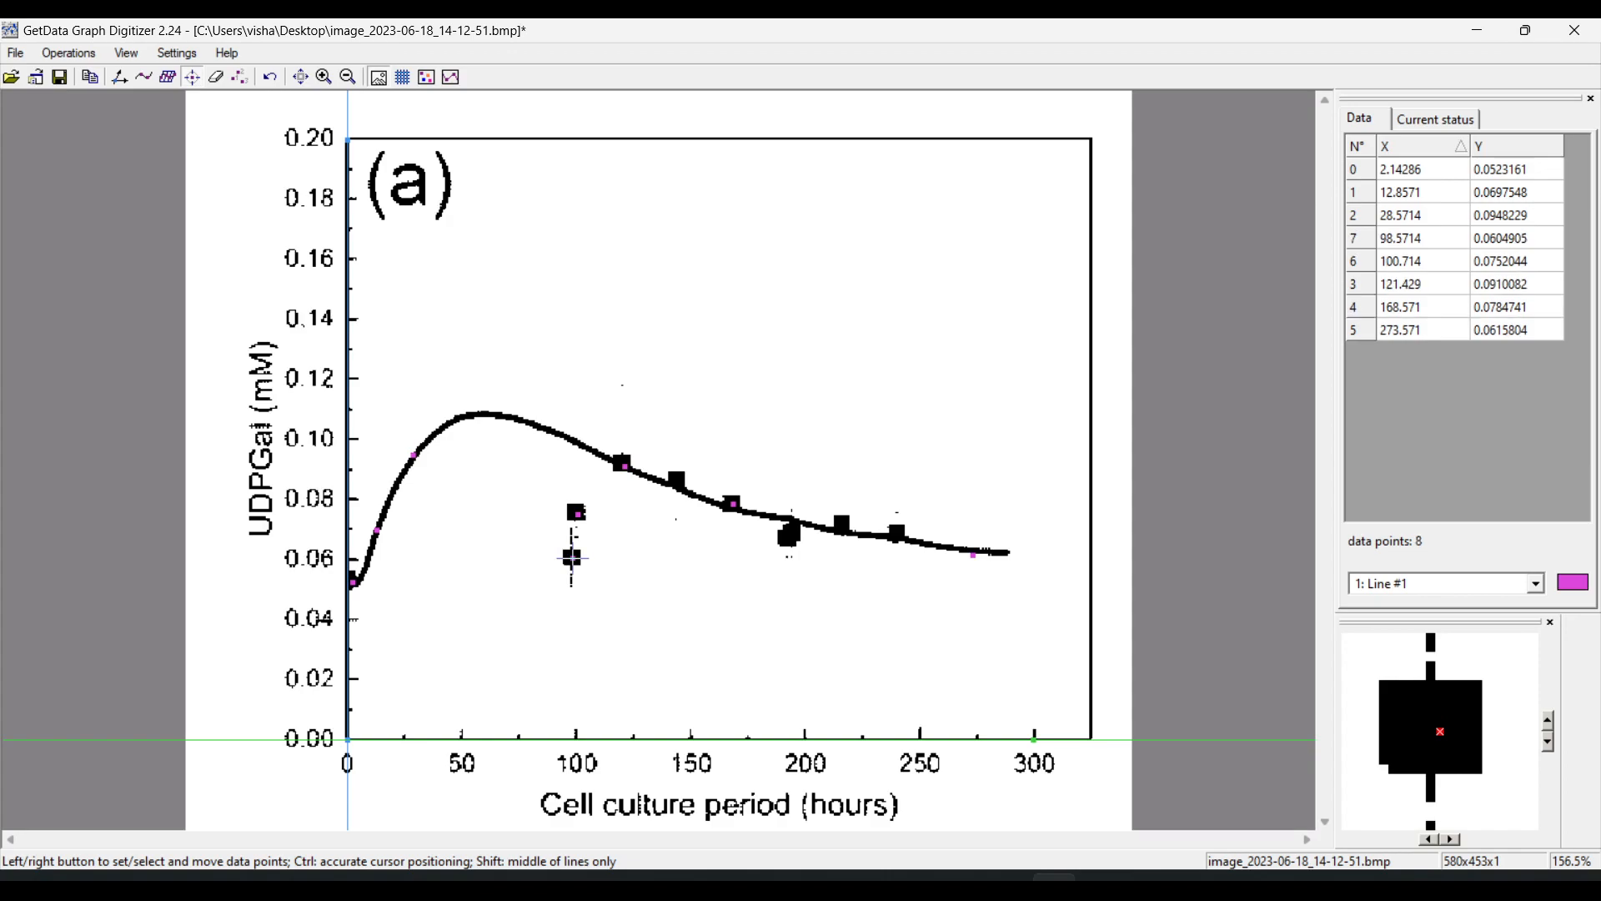
Select all captured data point rows in the data table
left_click(1418, 171)
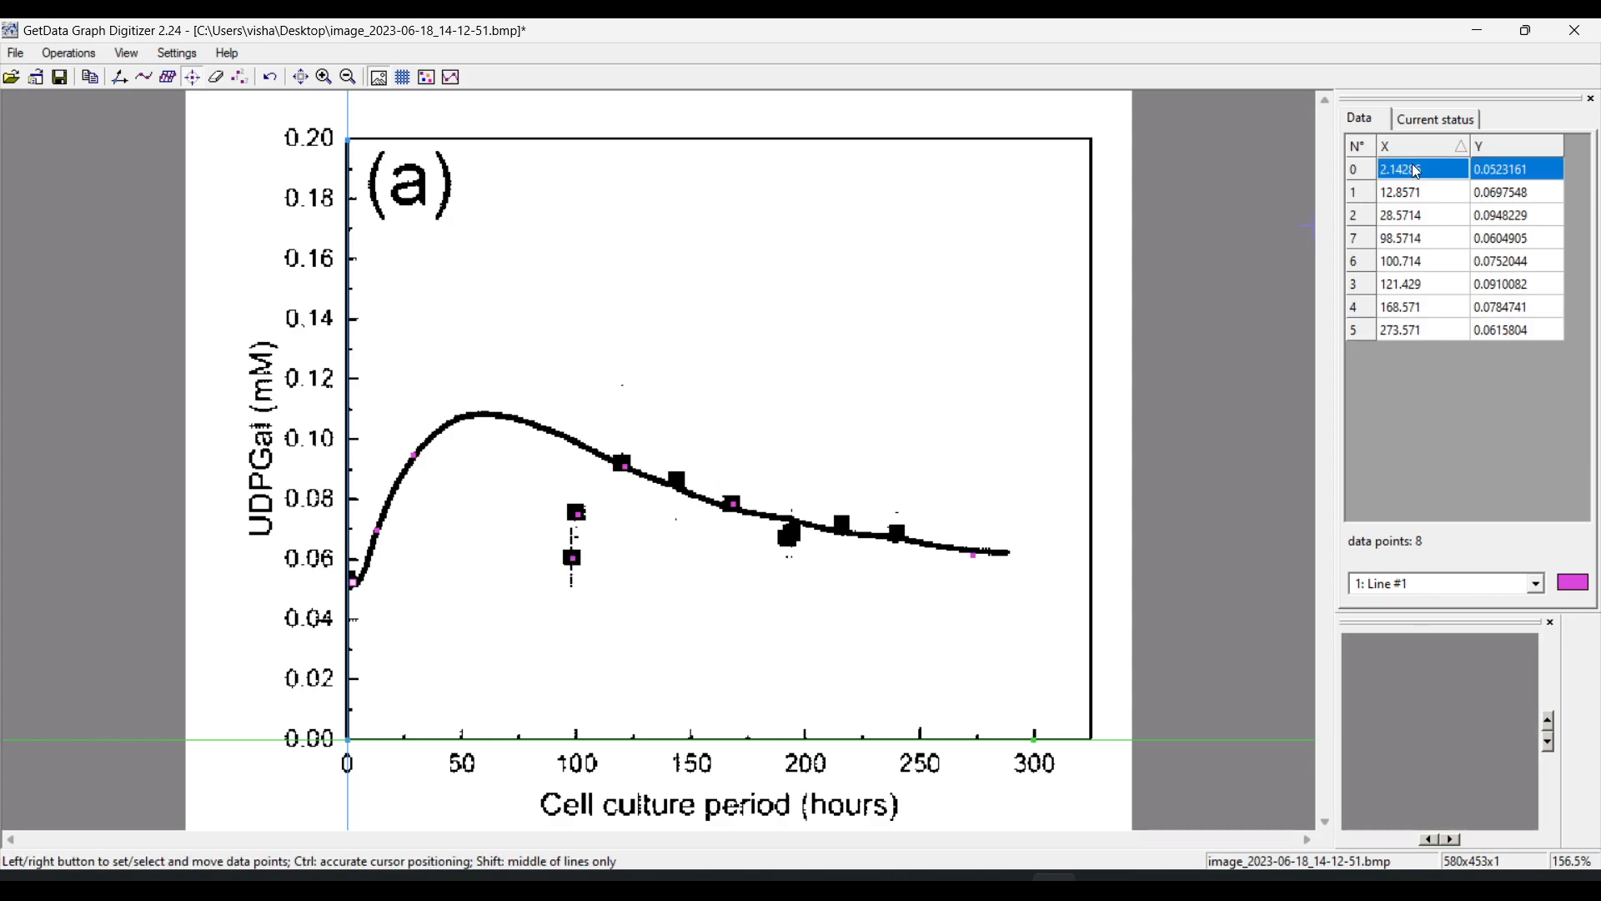
key("shift+Down")
key("shift+Down")
key("shift+Down")
key("shift+Down")
key("shift+Down")
key("shift+Down")
key("shift+Down")
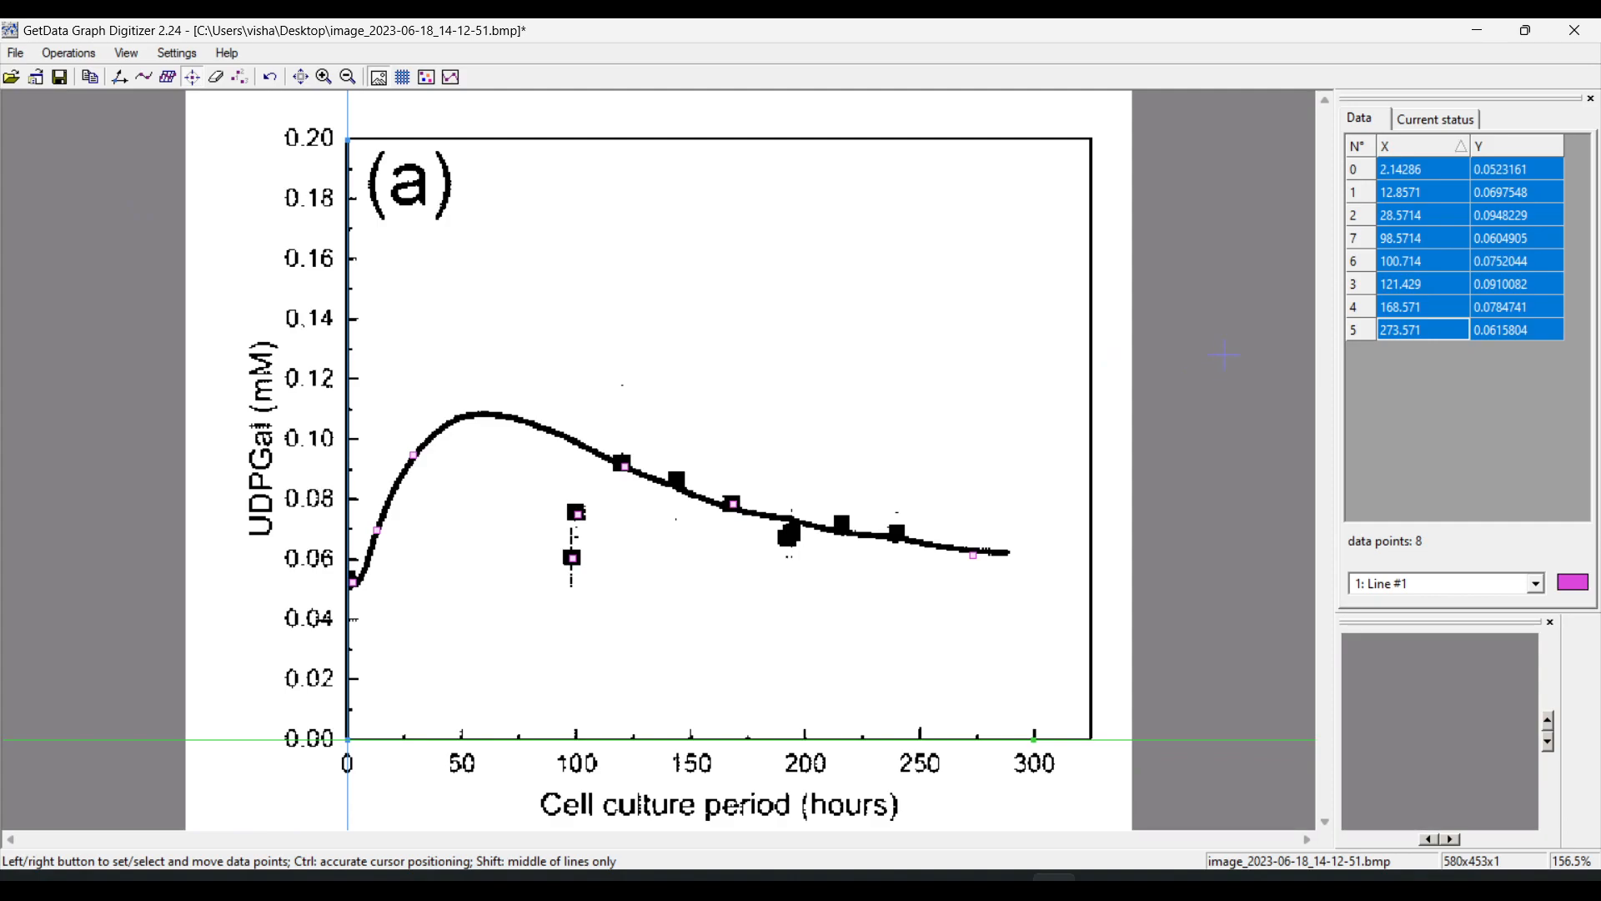
Undo all manually captured data points while keeping the axis scale
left_click(271, 79)
left_click(271, 79)
left_click(271, 79)
left_click(271, 79)
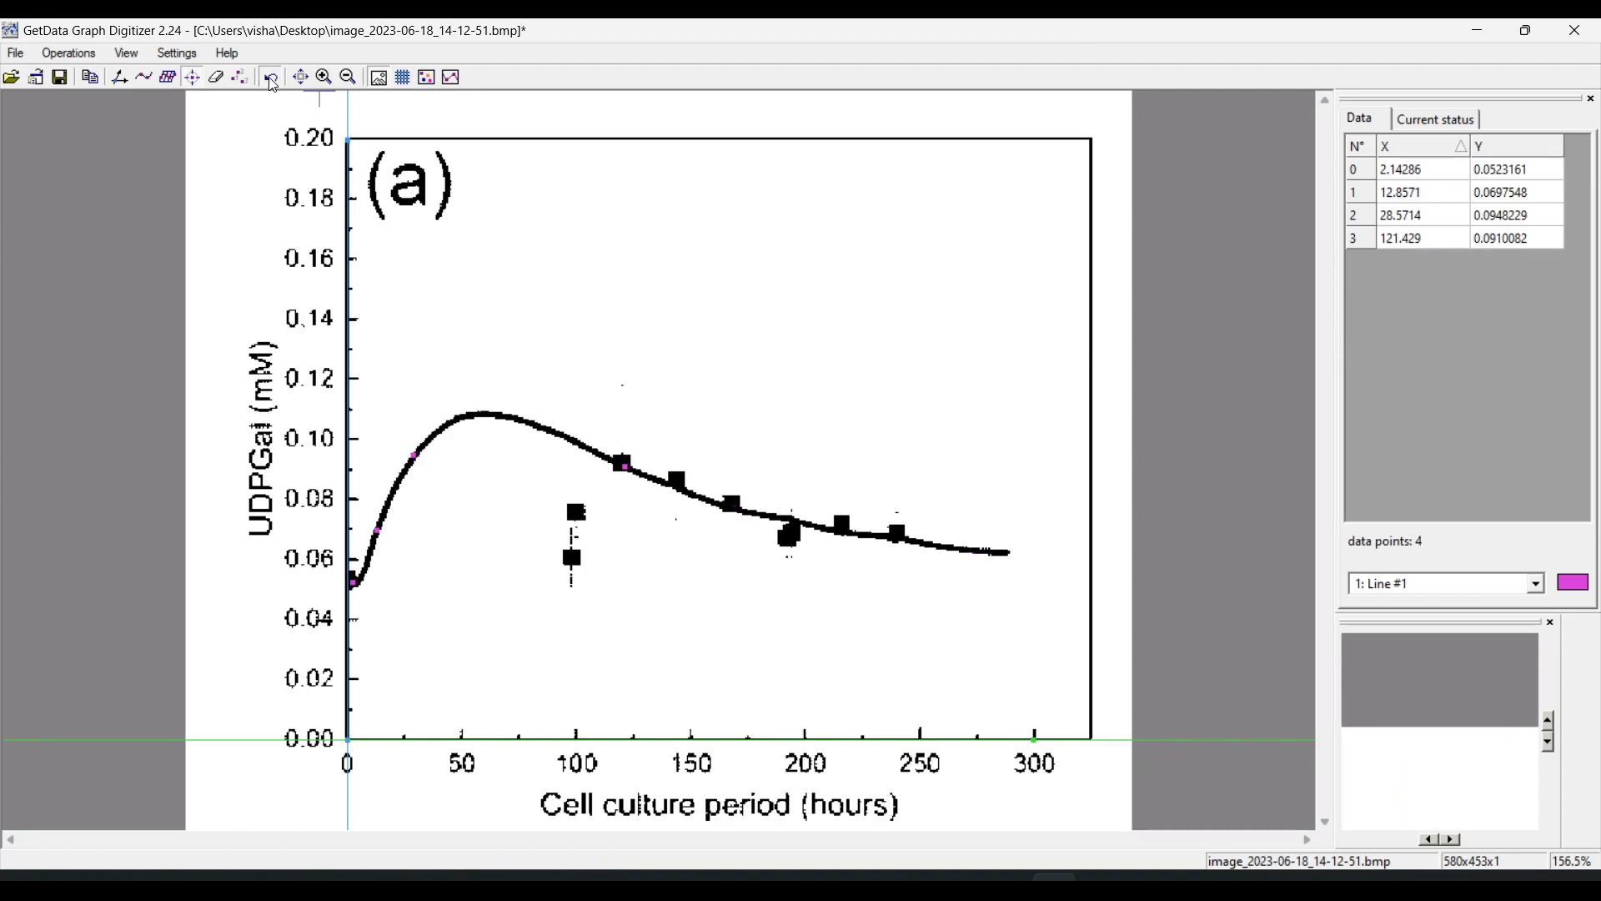
left_click(271, 79)
left_click(271, 79)
left_click(271, 79)
left_click(271, 80)
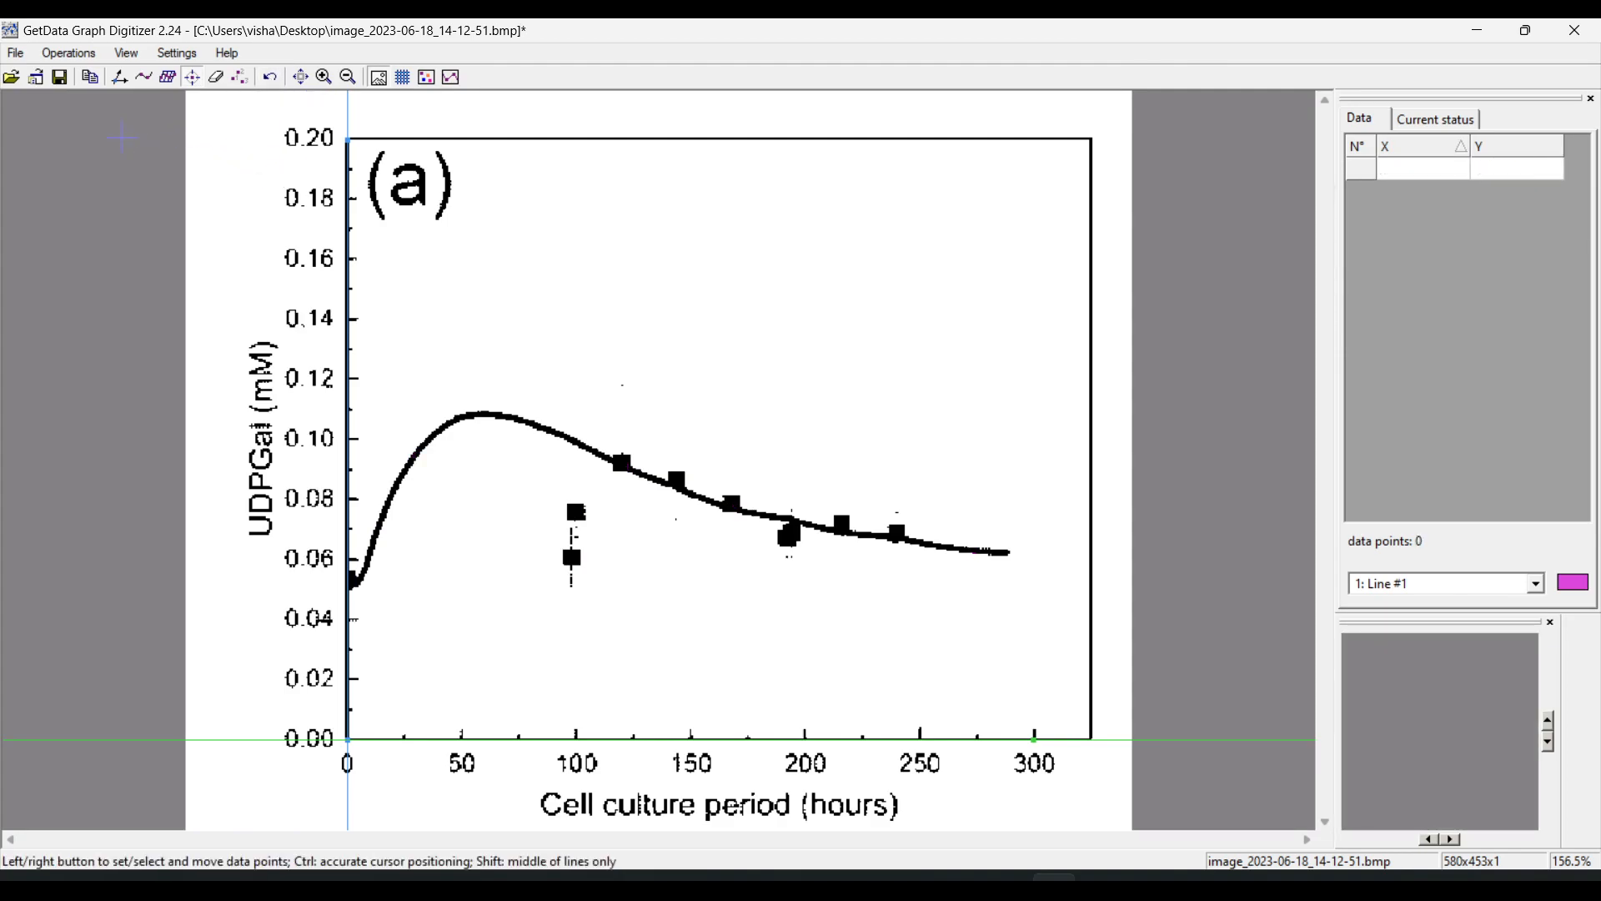
Auto trace the curve in all directions from its rising start, continuing from about 200 and 220 hours to its end
left_click(71, 57)
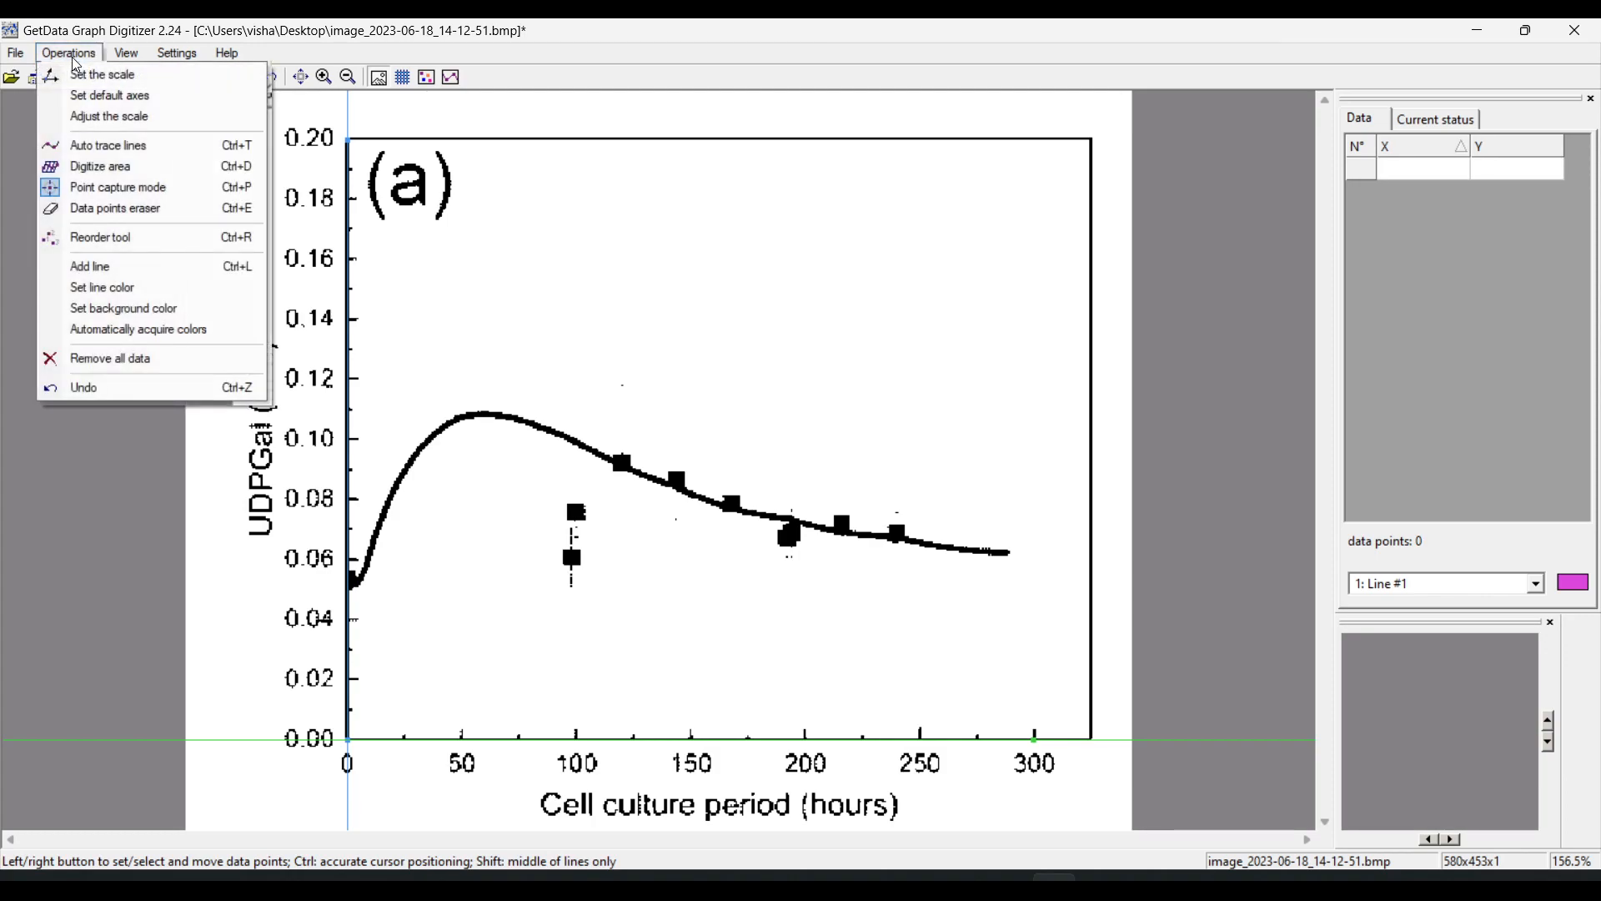
left_click(149, 147)
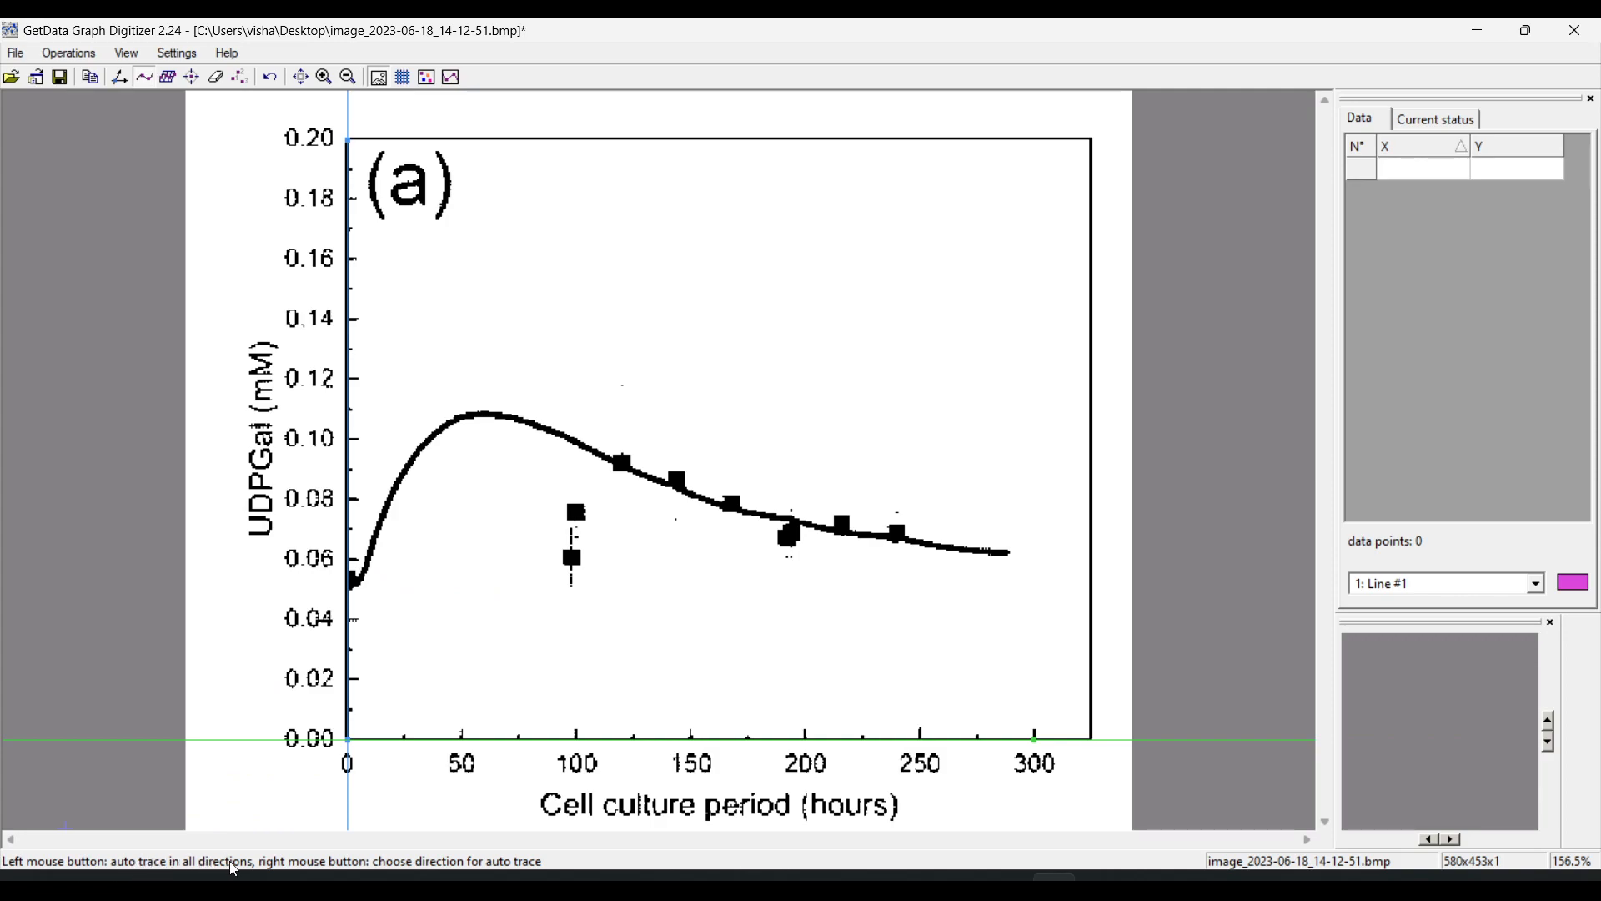
right_click(373, 543)
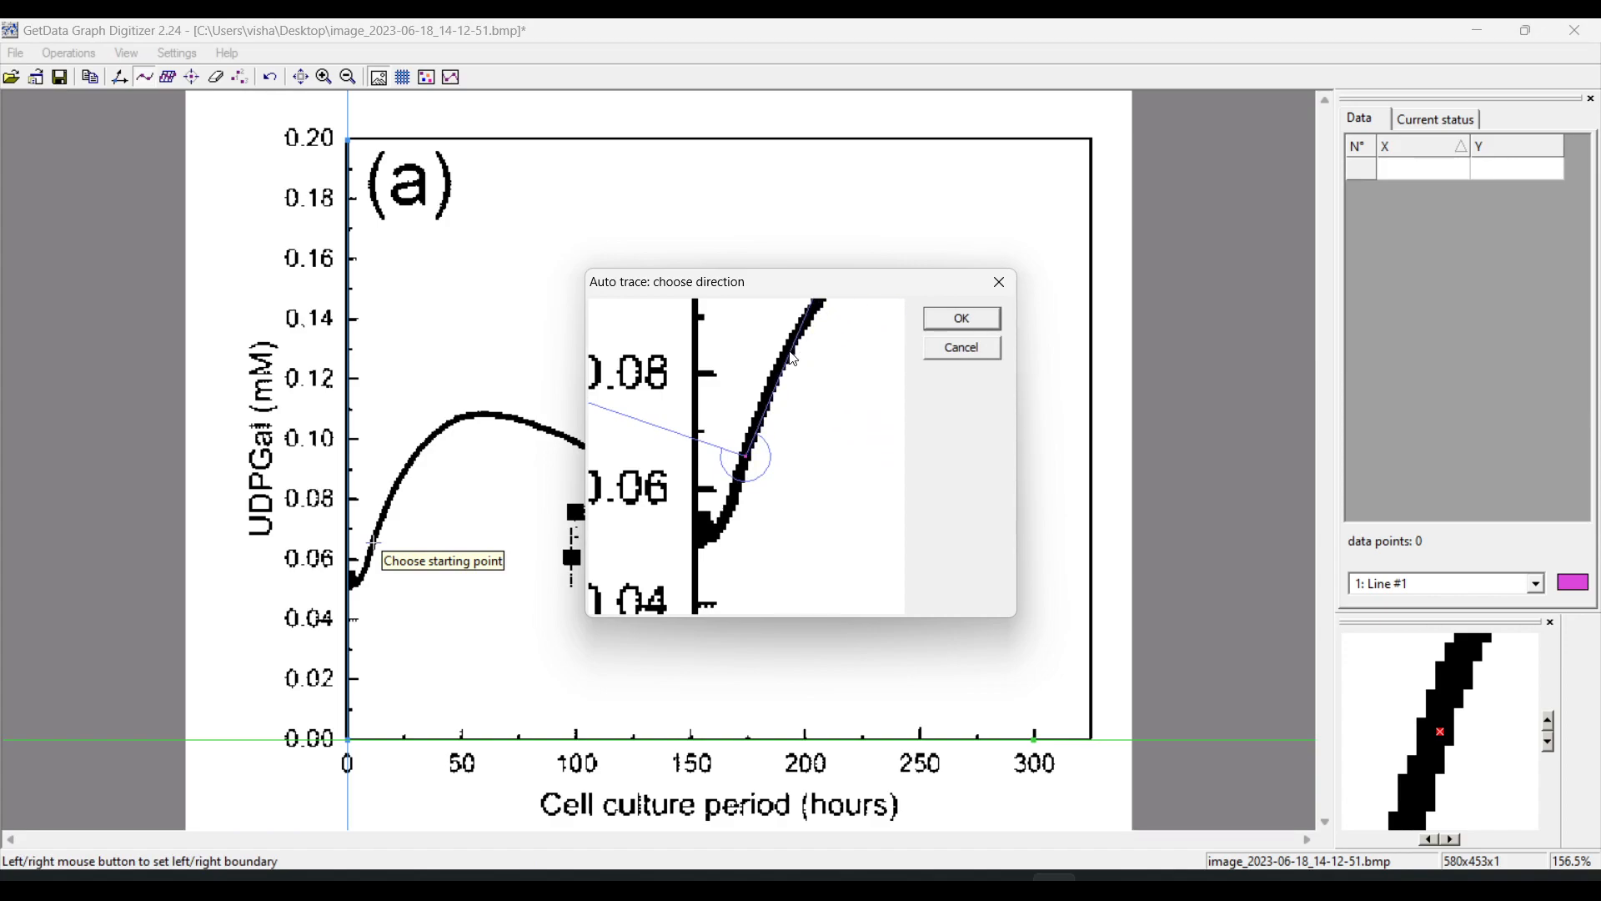
left_click(973, 343)
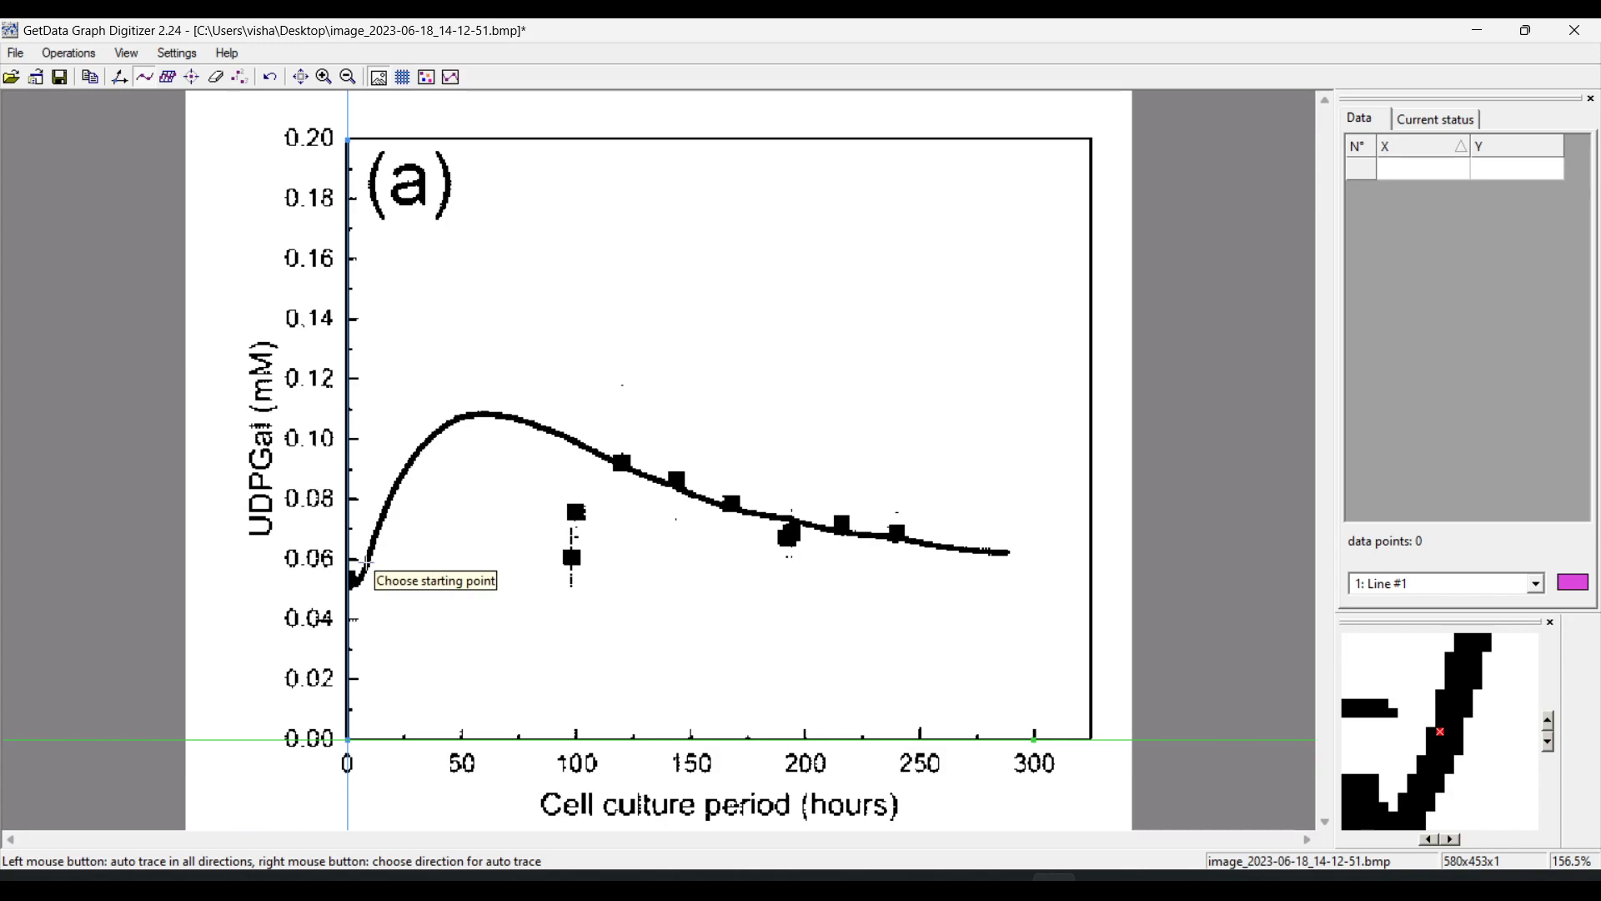
left_click(367, 563)
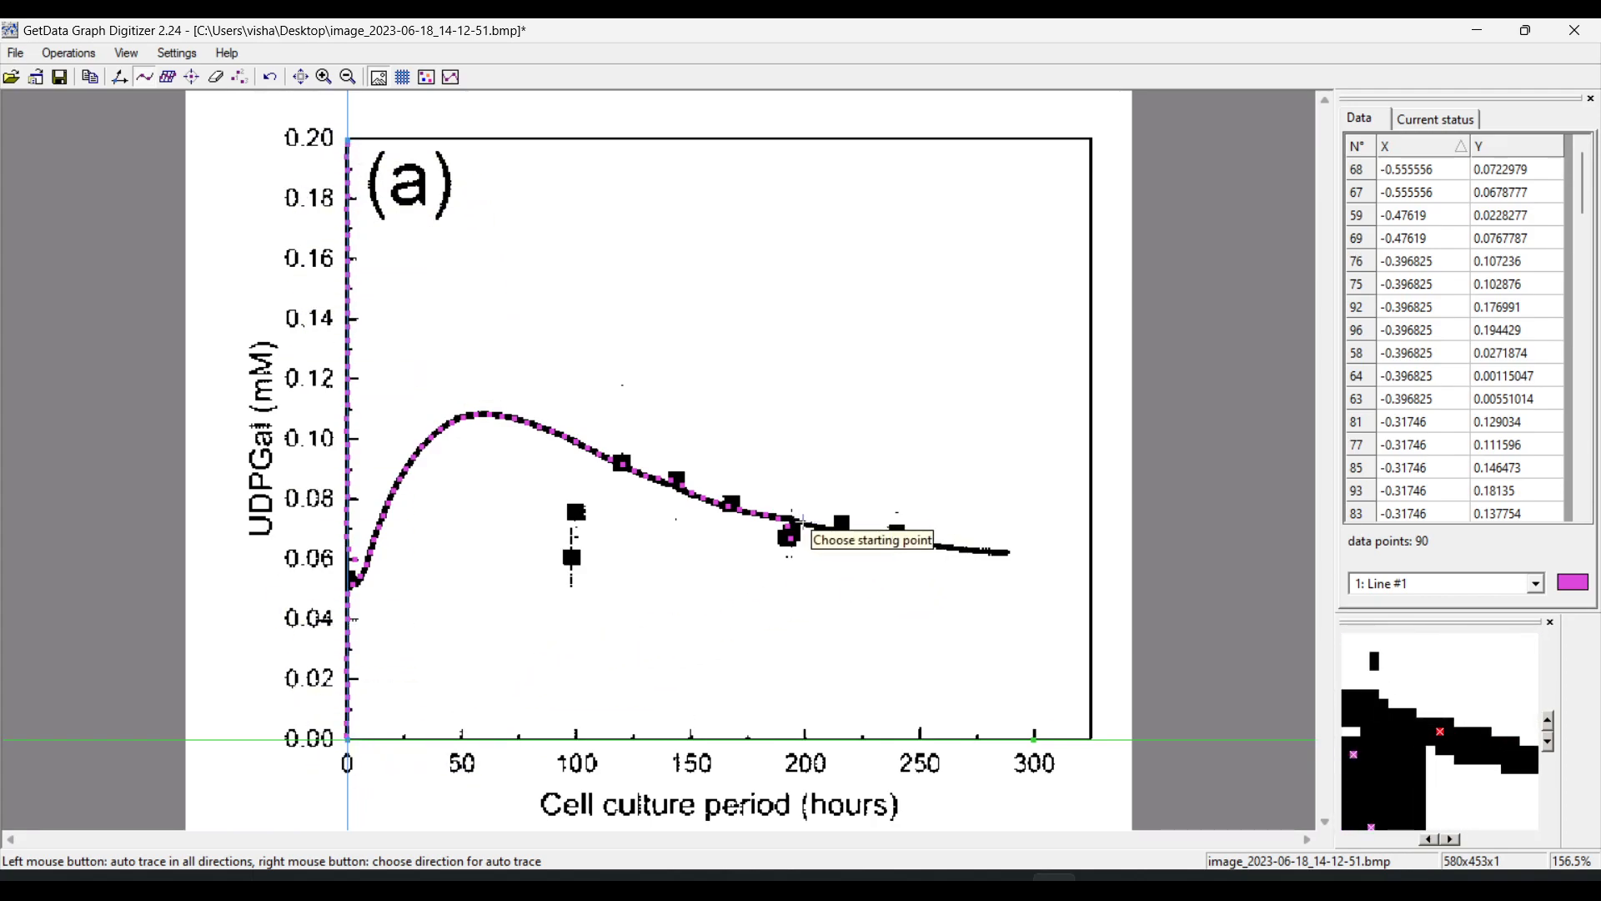
left_click(805, 525)
left_click(859, 535)
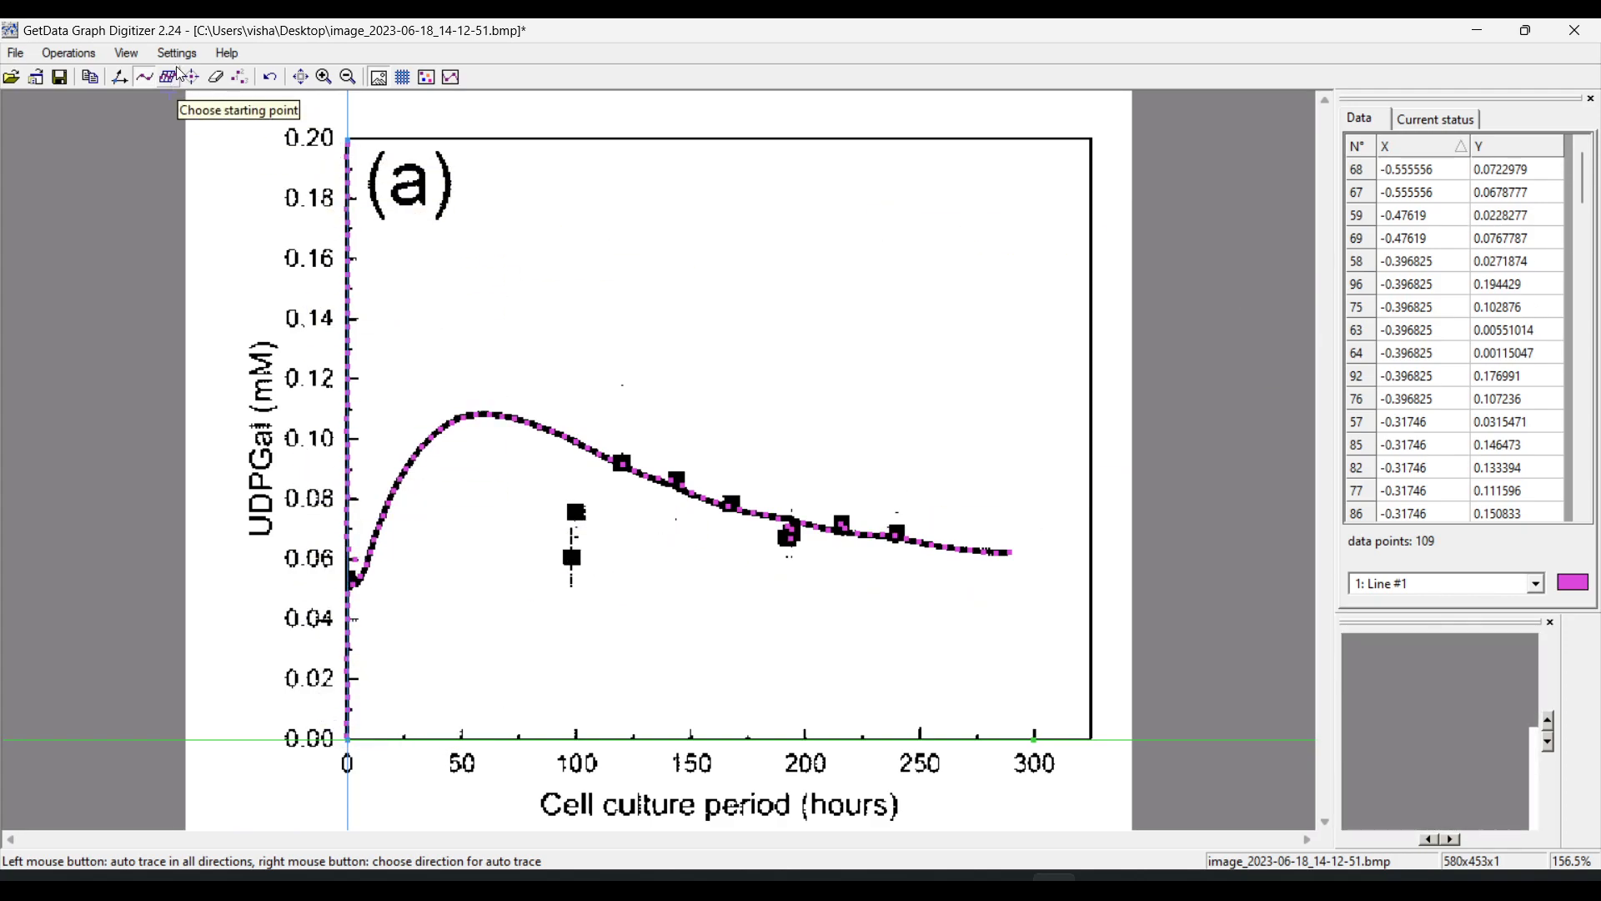
Erase the auto-traced data points along the Y axis and select all remaining rows in the data table
left_click(216, 77)
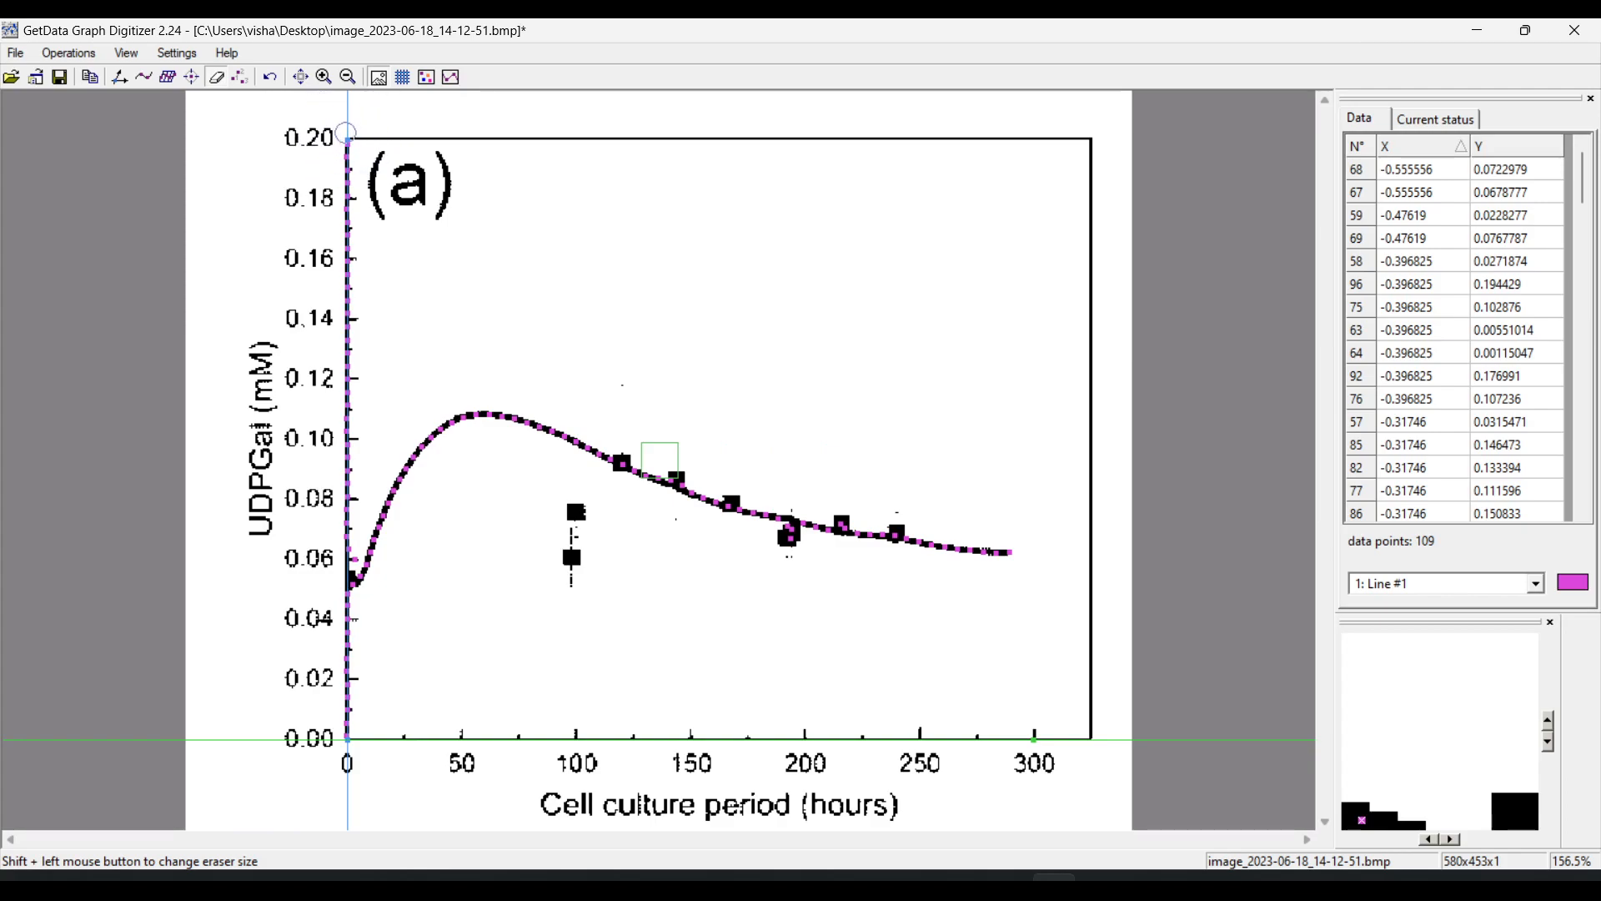
mouse_move(347, 134)
left_mouse_down()
mouse_move(349, 442)
mouse_move(318, 676)
mouse_move(352, 640)
mouse_move(339, 610)
mouse_move(343, 738)
left_mouse_up()
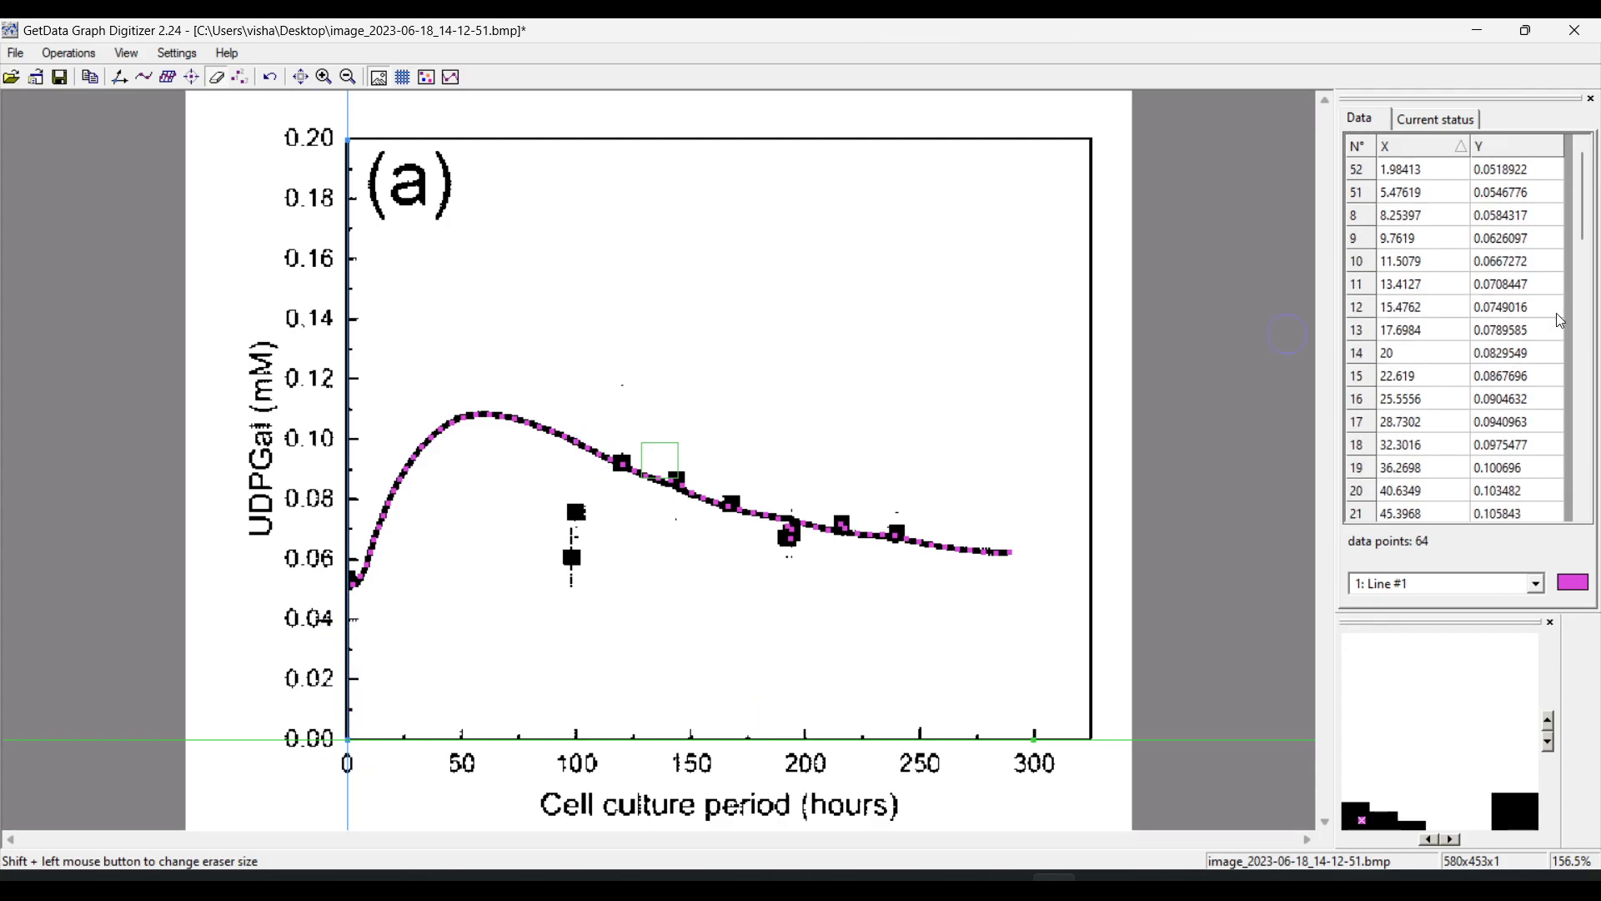
left_click(1406, 177)
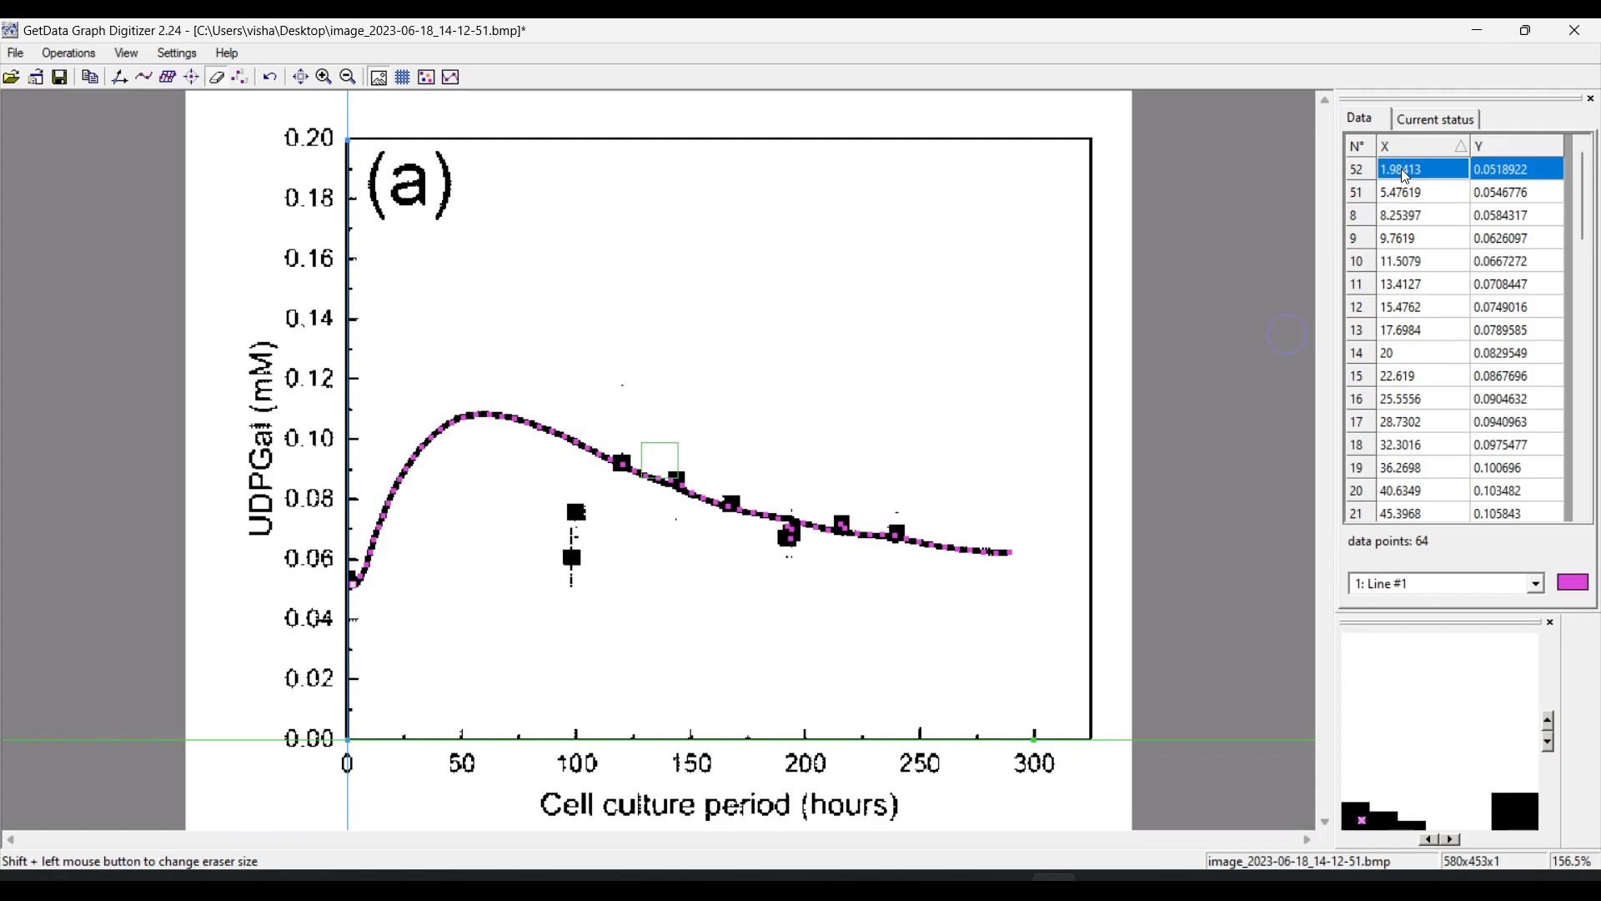
key("ctrl+a")
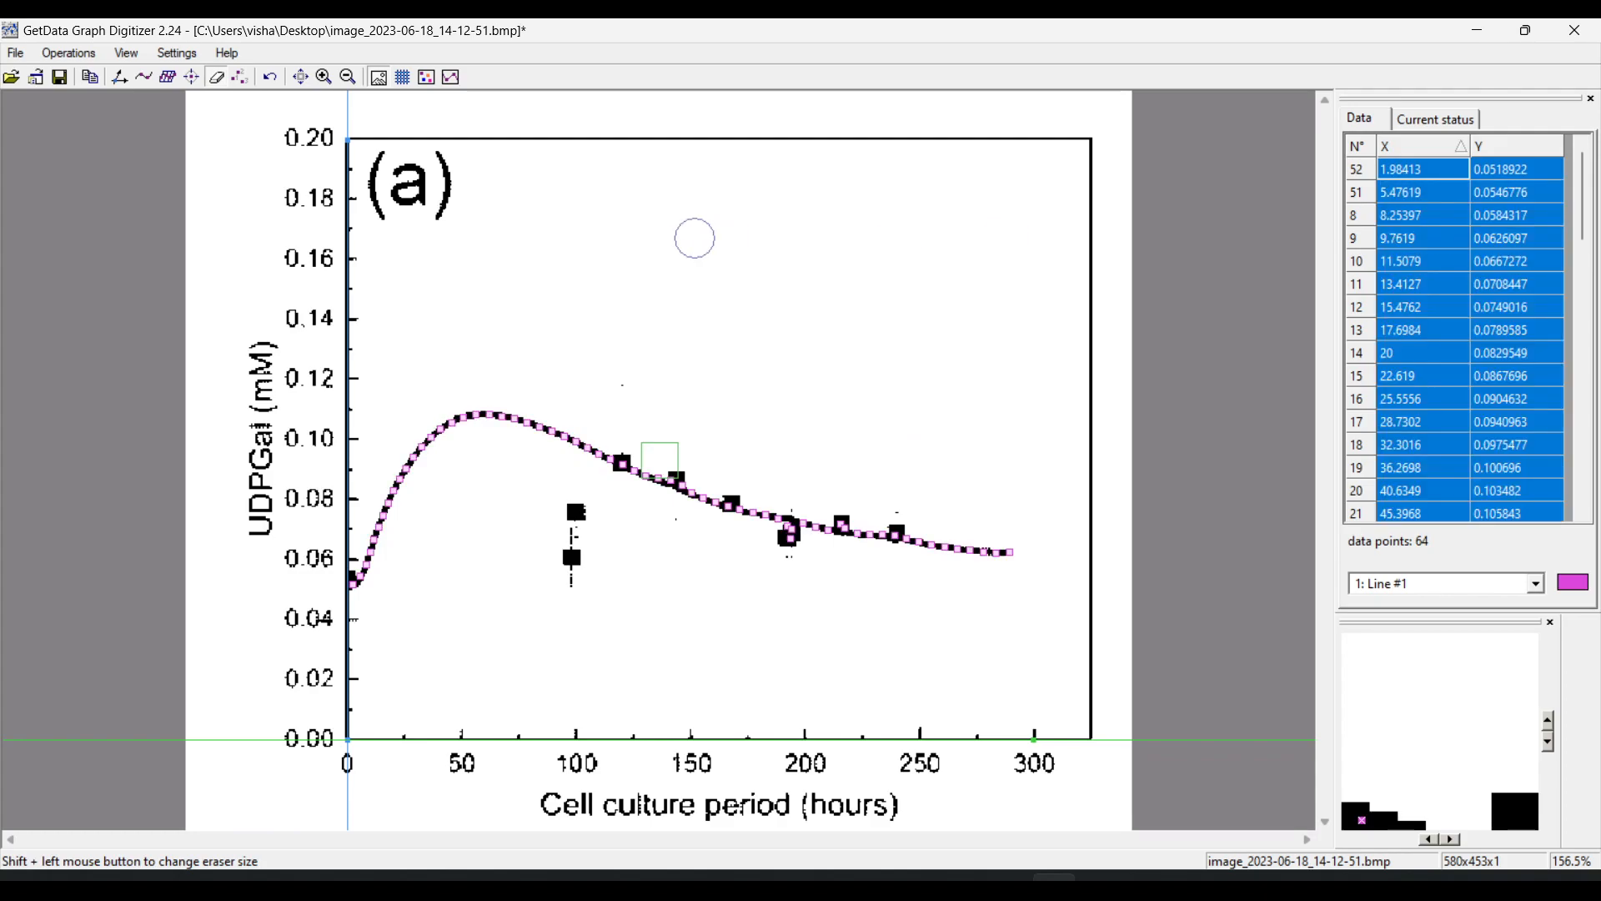
Undo all earlier operations, clearing both the auto-traced data points and the axis scale
key("Delete")
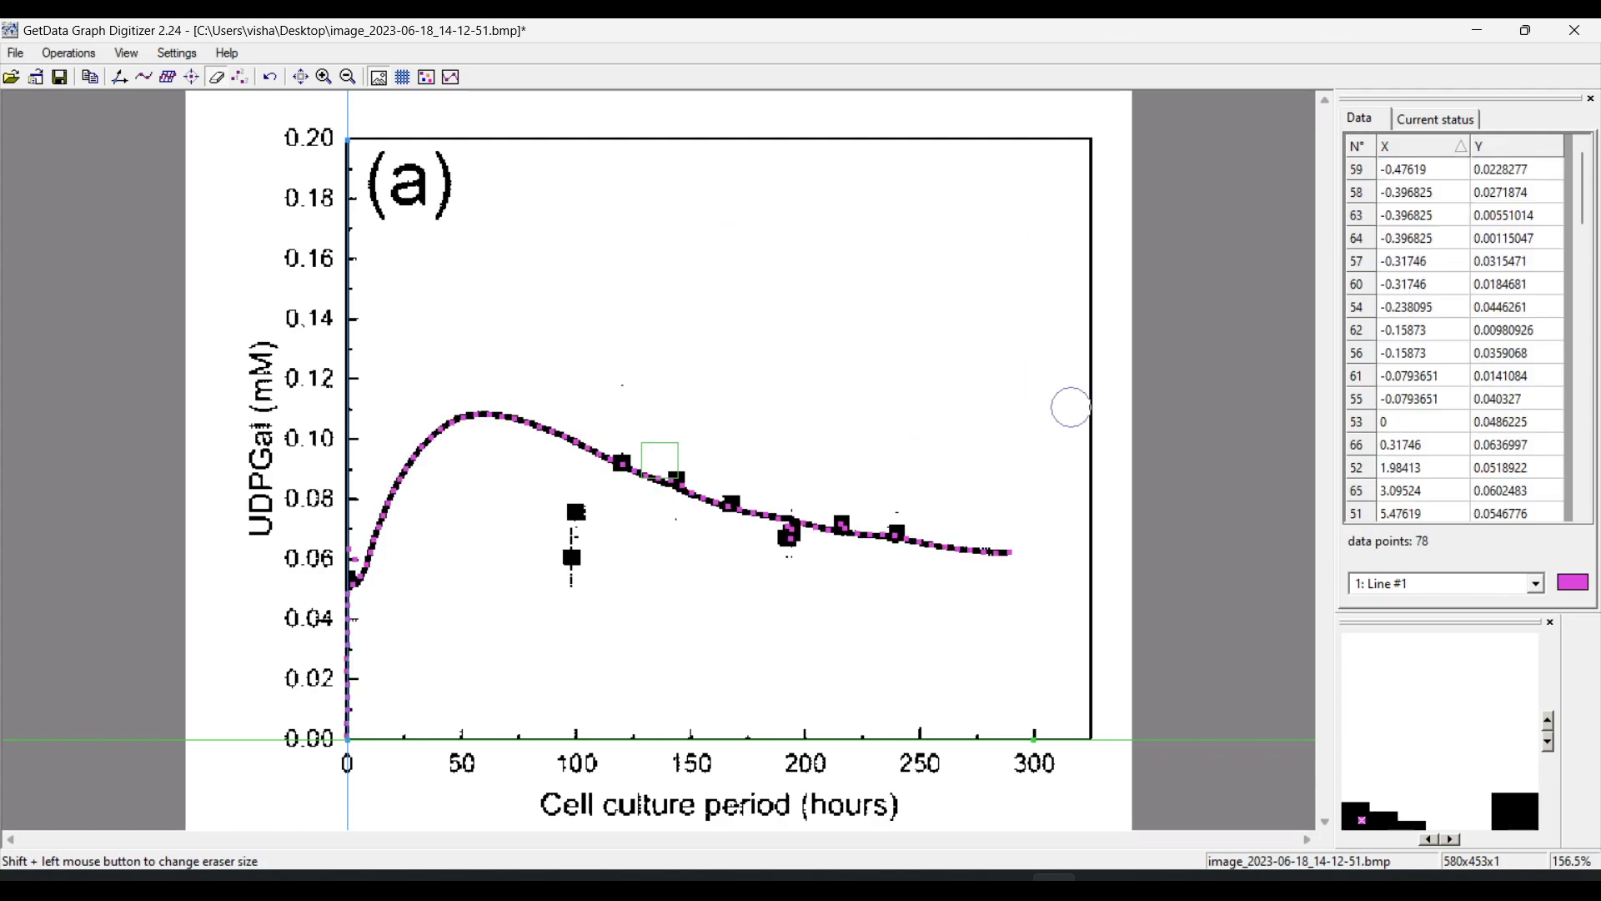
key("ctrl+z")
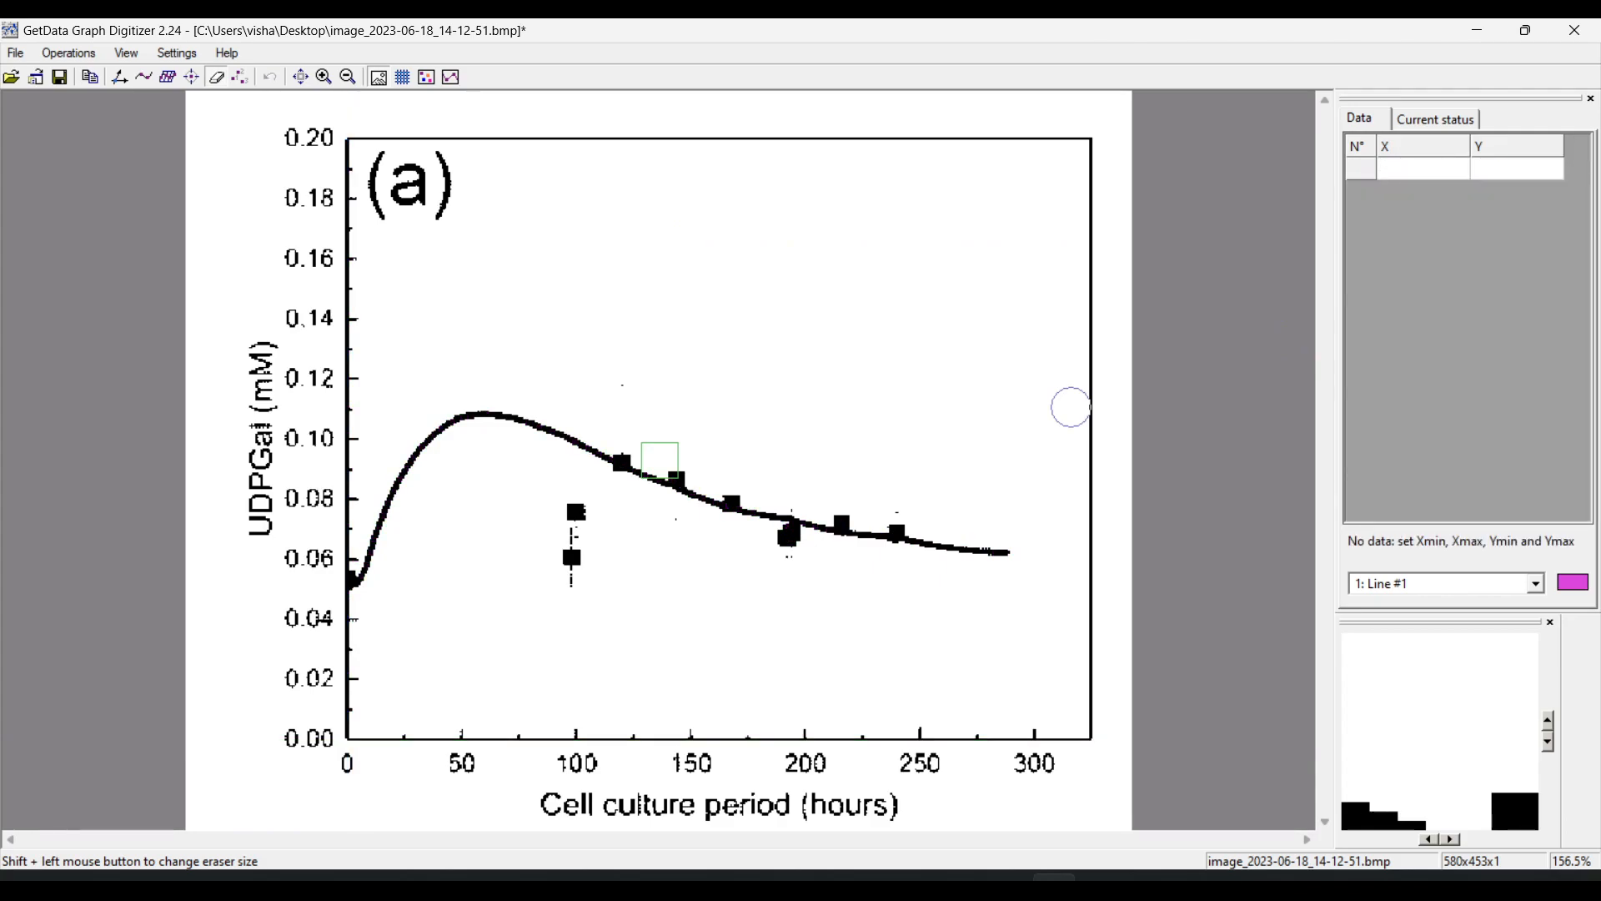
left_click(87, 58)
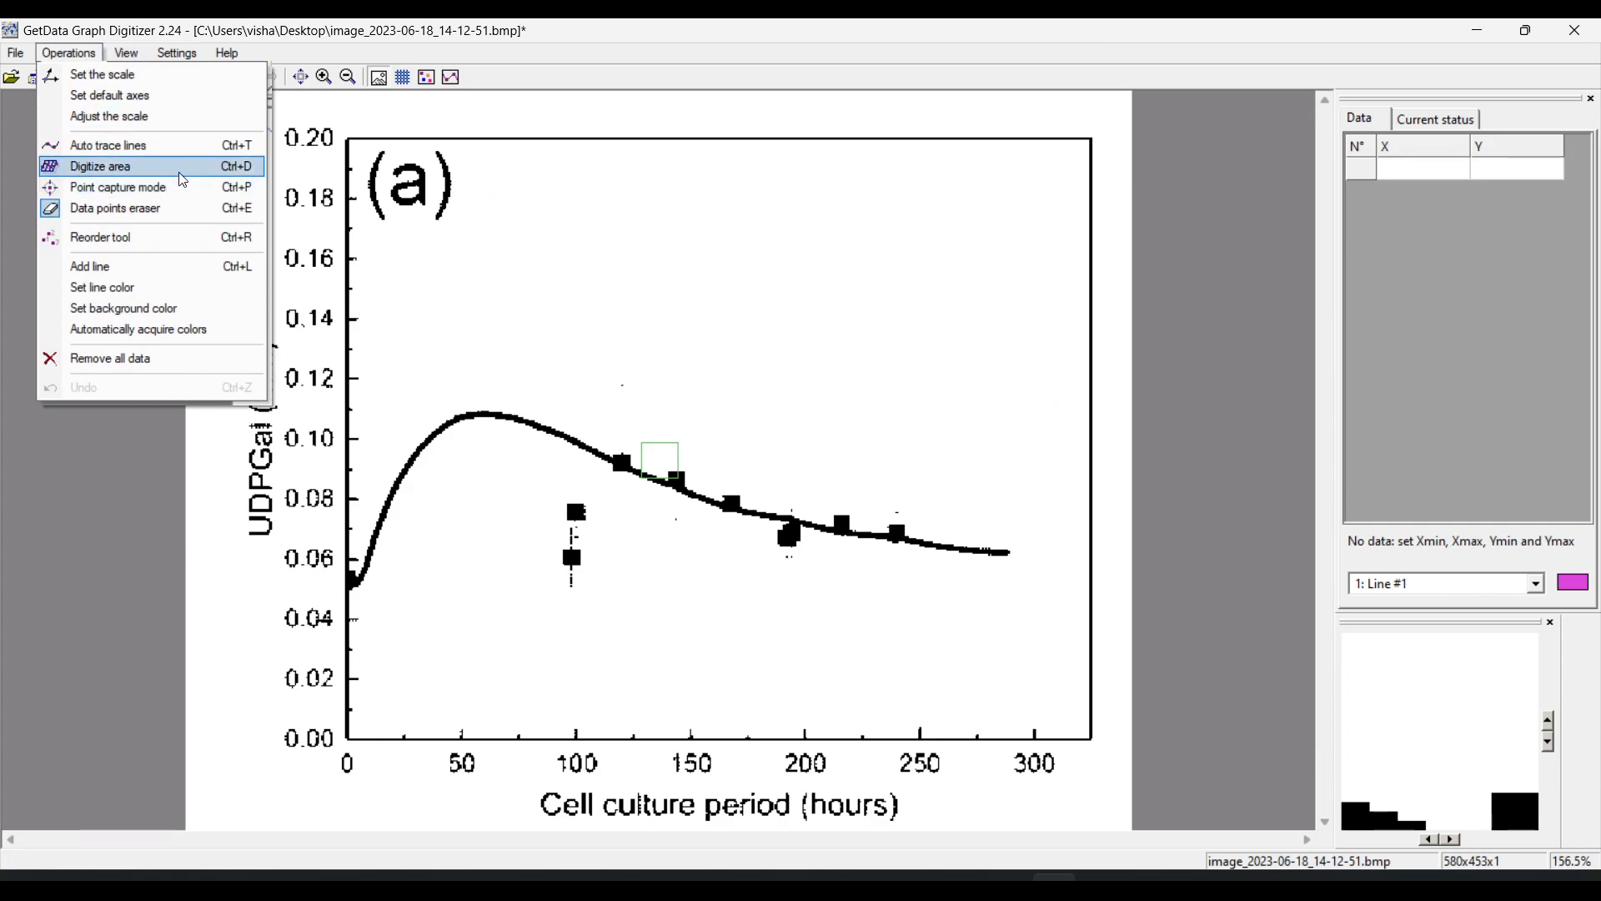
left_click(154, 209)
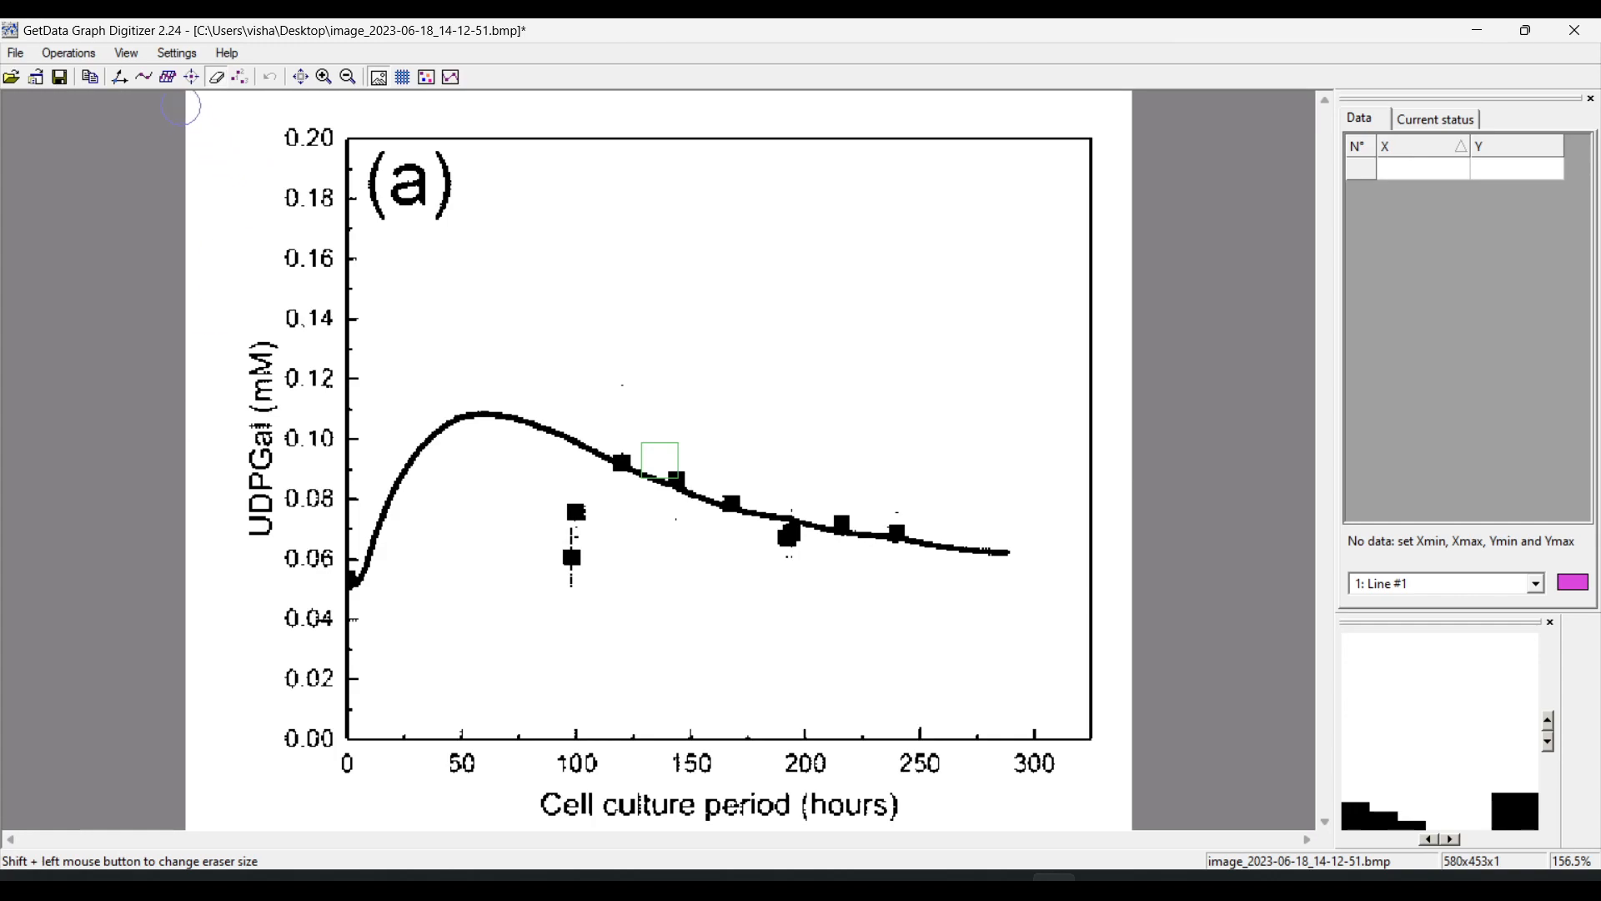
Calibrate the X axis with Xmin 0 at the graph origin and Xmax 300 at the 300-hour tick
left_click(121, 78)
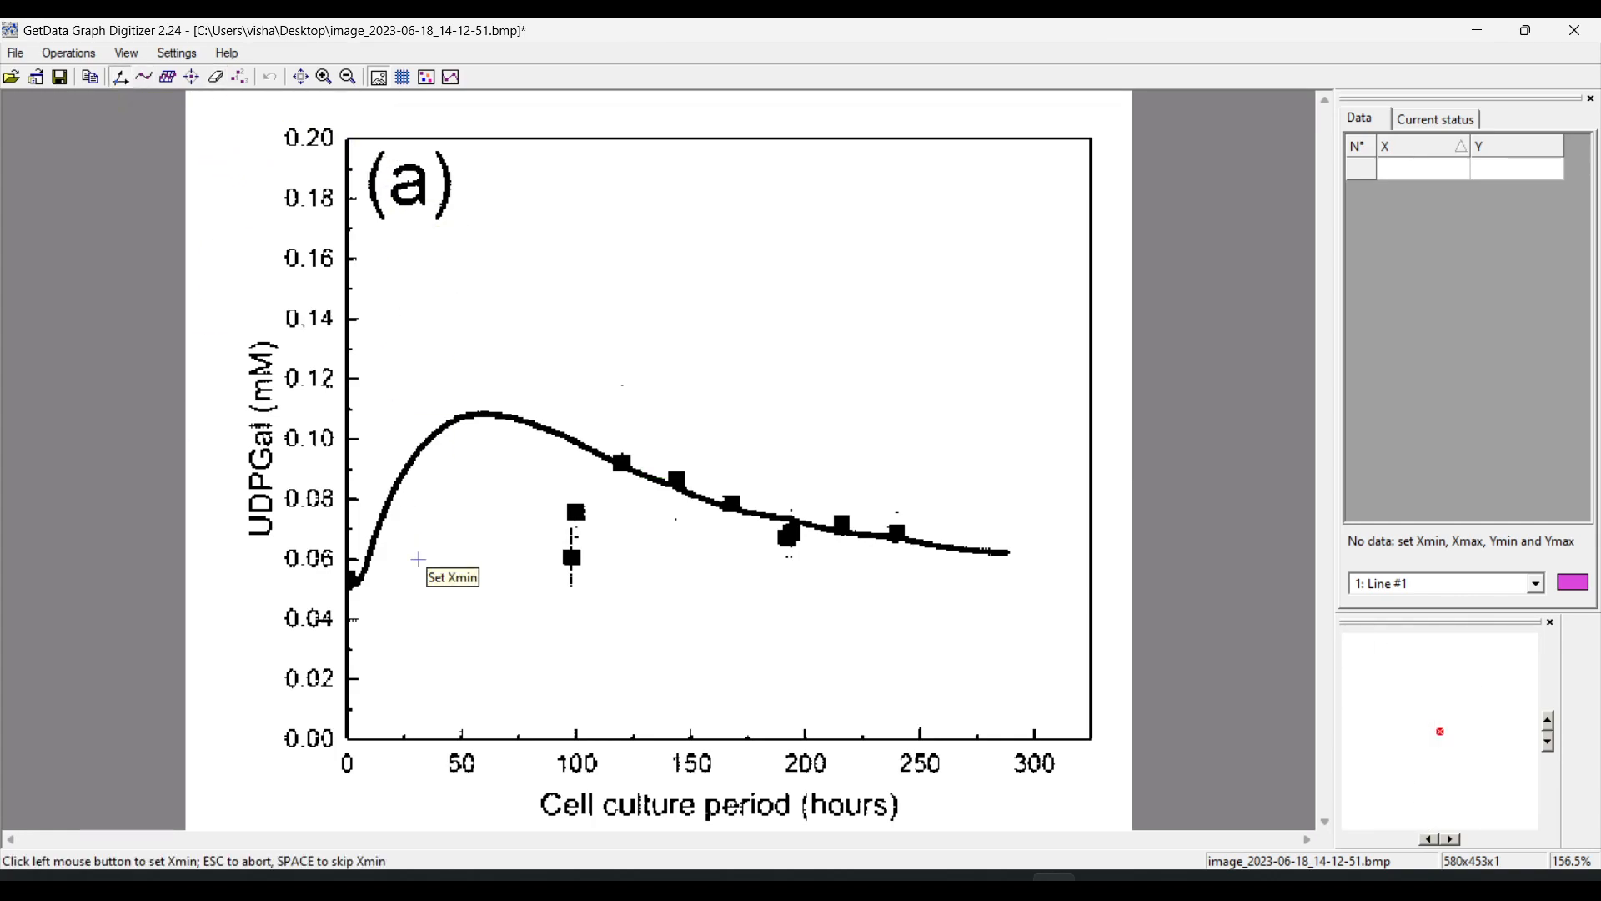
left_click(350, 743)
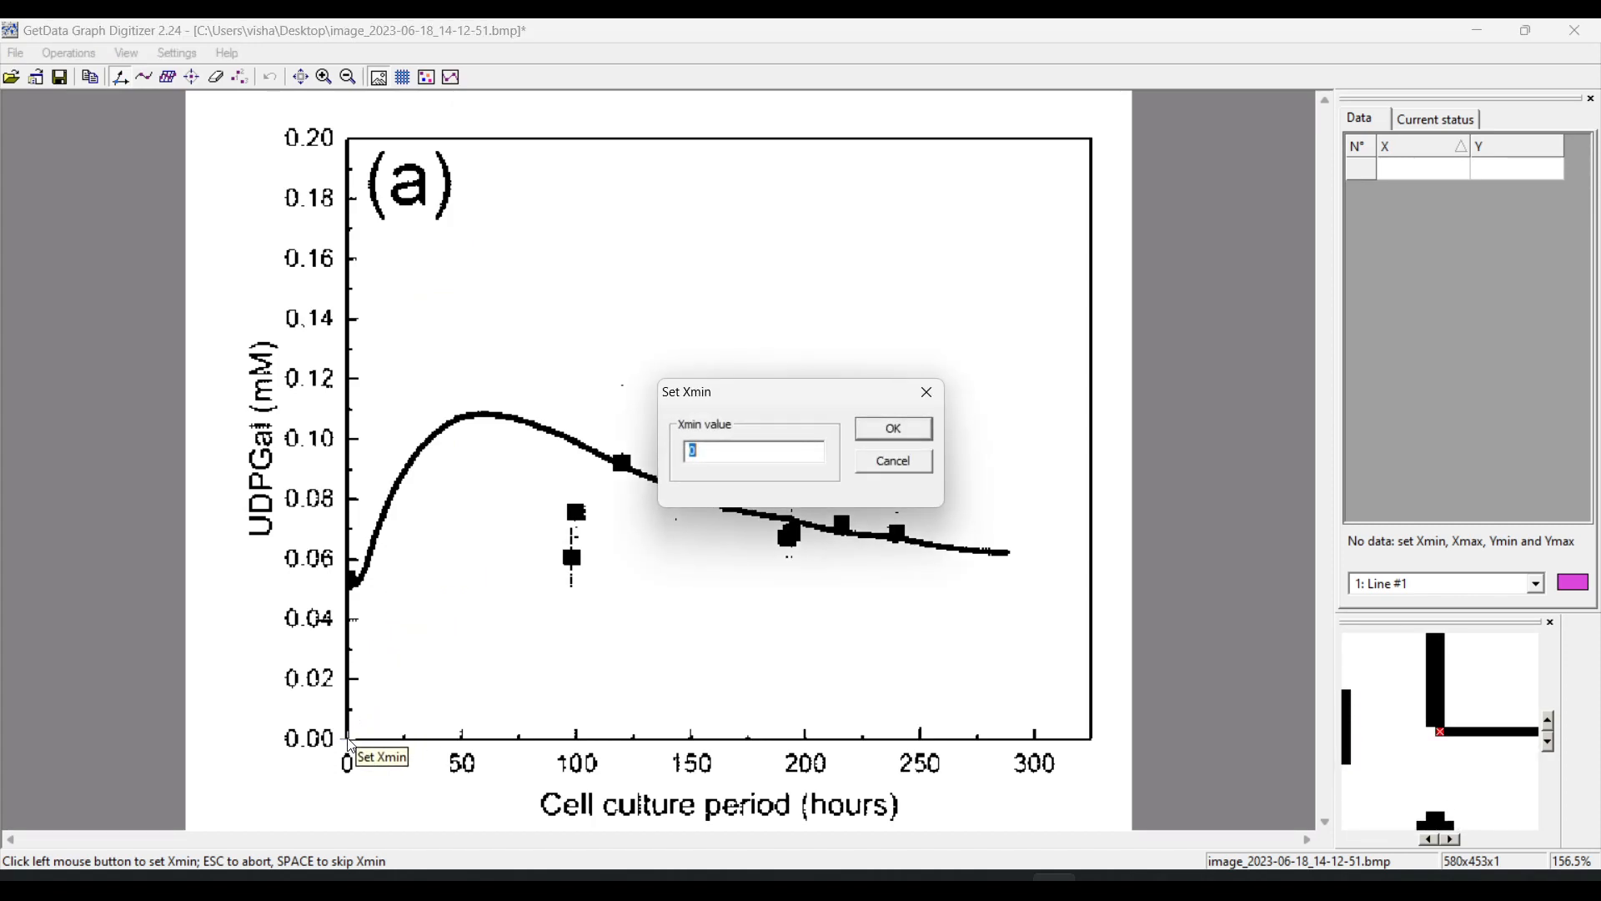
key("Return")
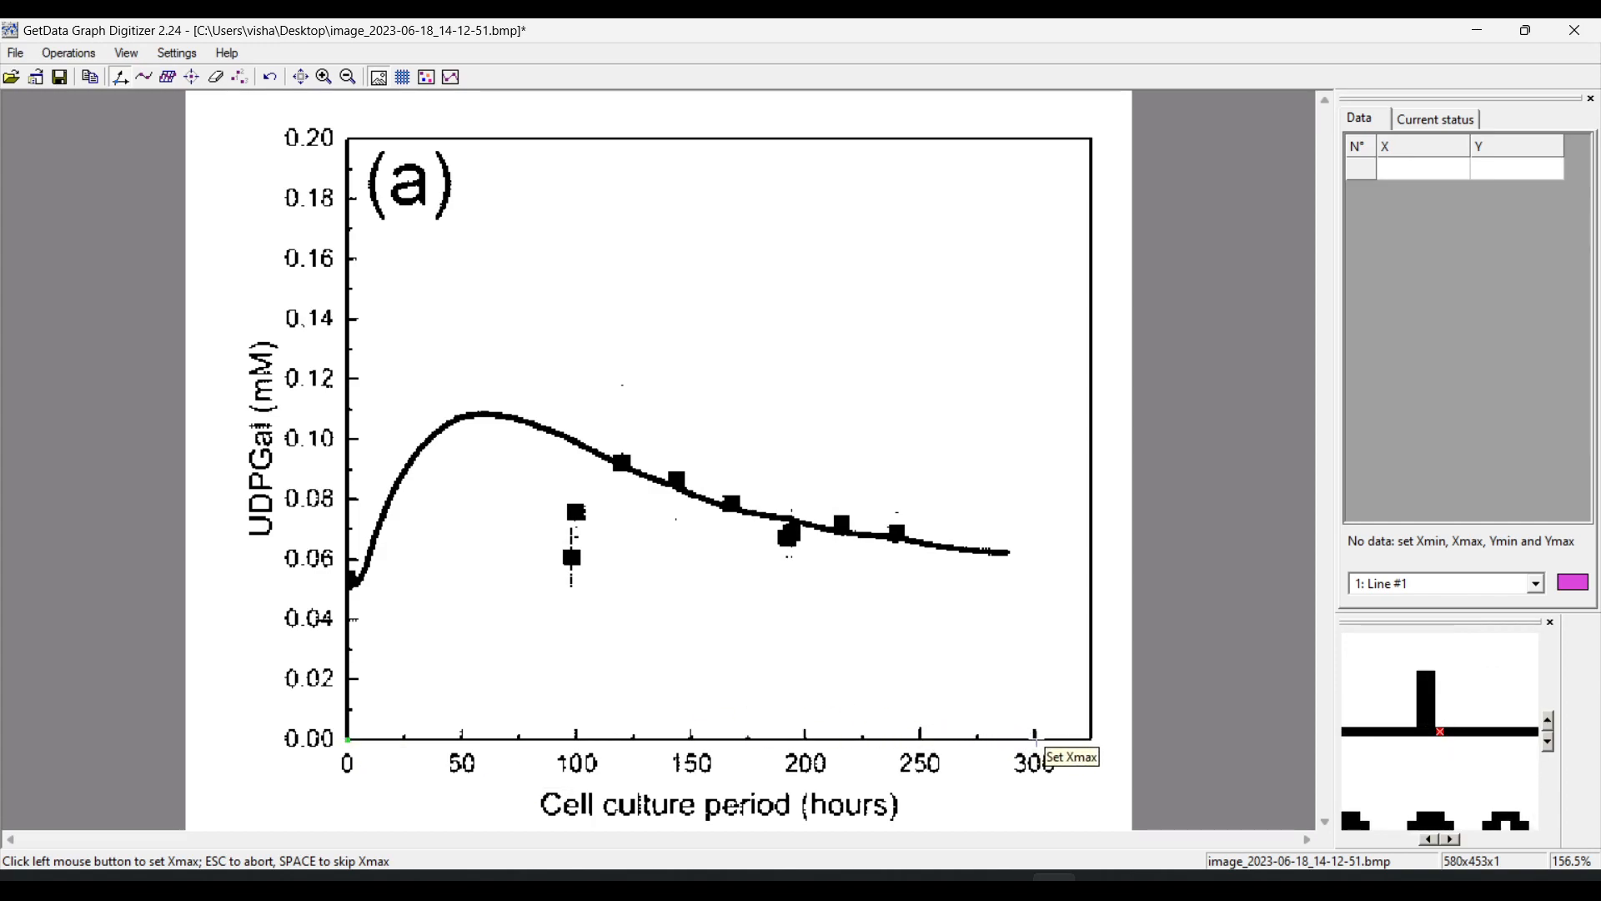
left_click(1038, 741)
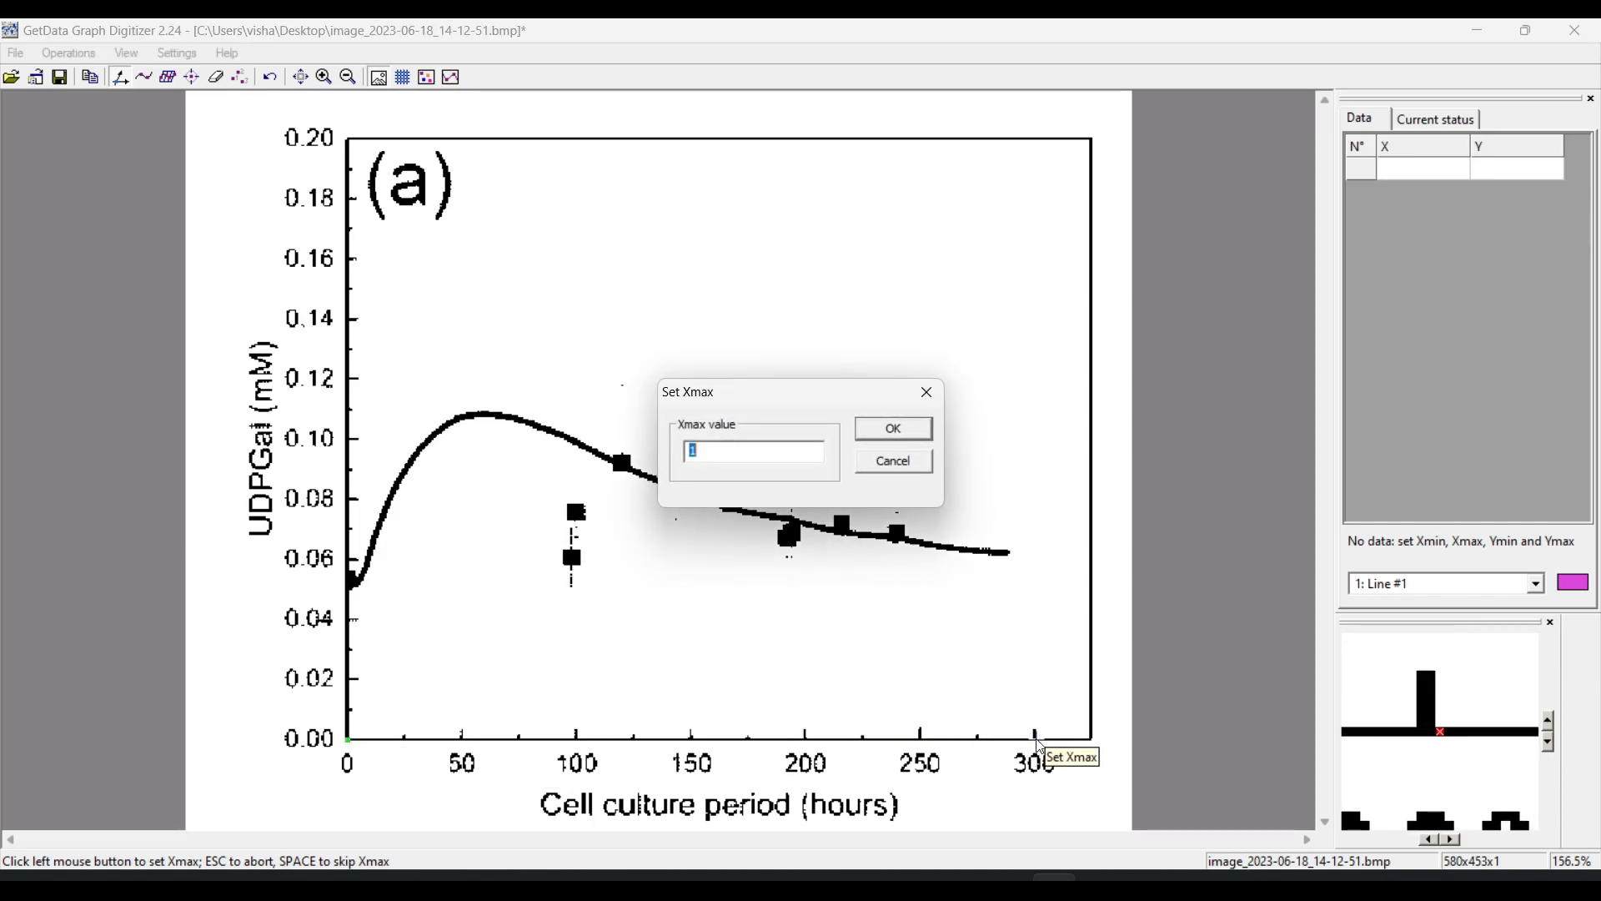
type("300")
key("Return")
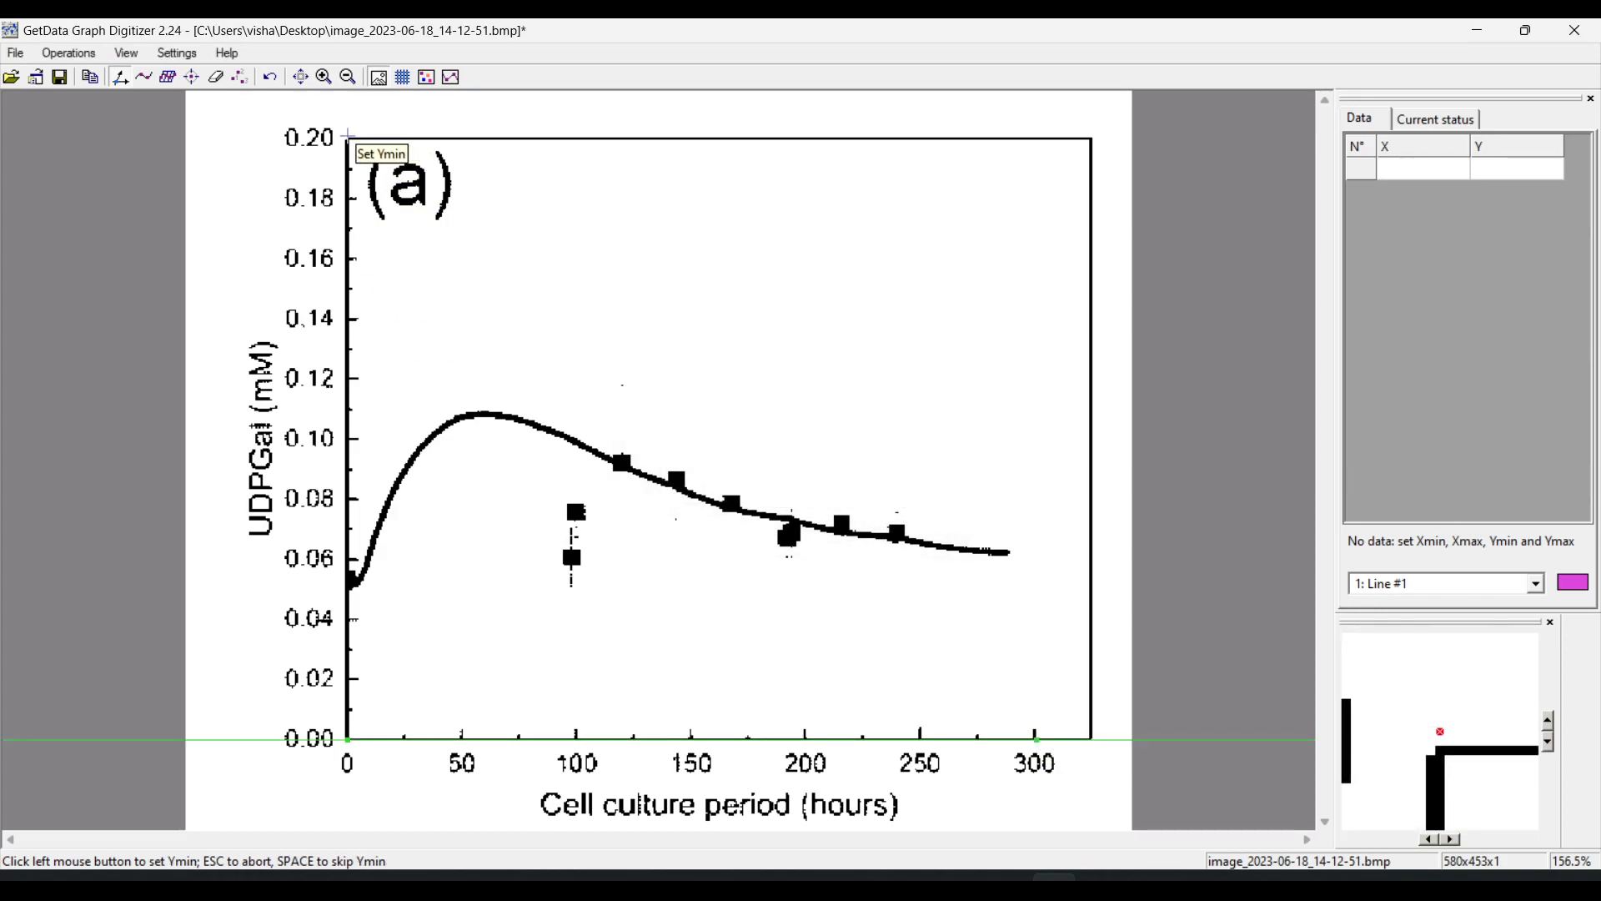
Calibrate the Y axis with Ymin 0 at the origin and Ymax 0.2 at the 0.20 tick, and accept the scale
left_click(349, 740)
key("Return")
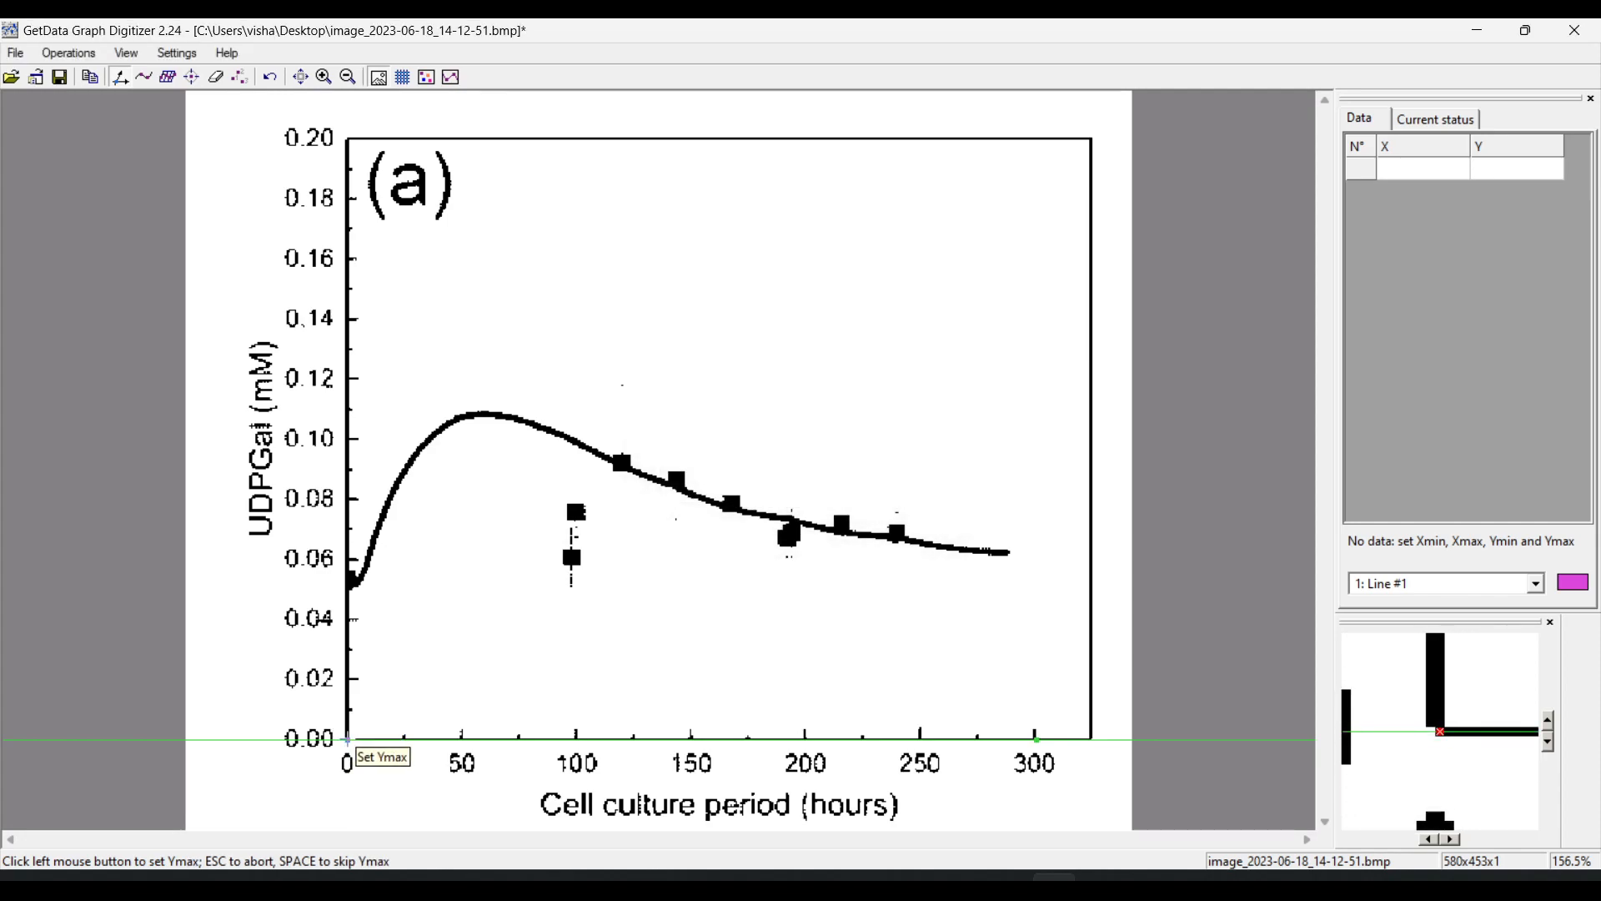
left_click(348, 137)
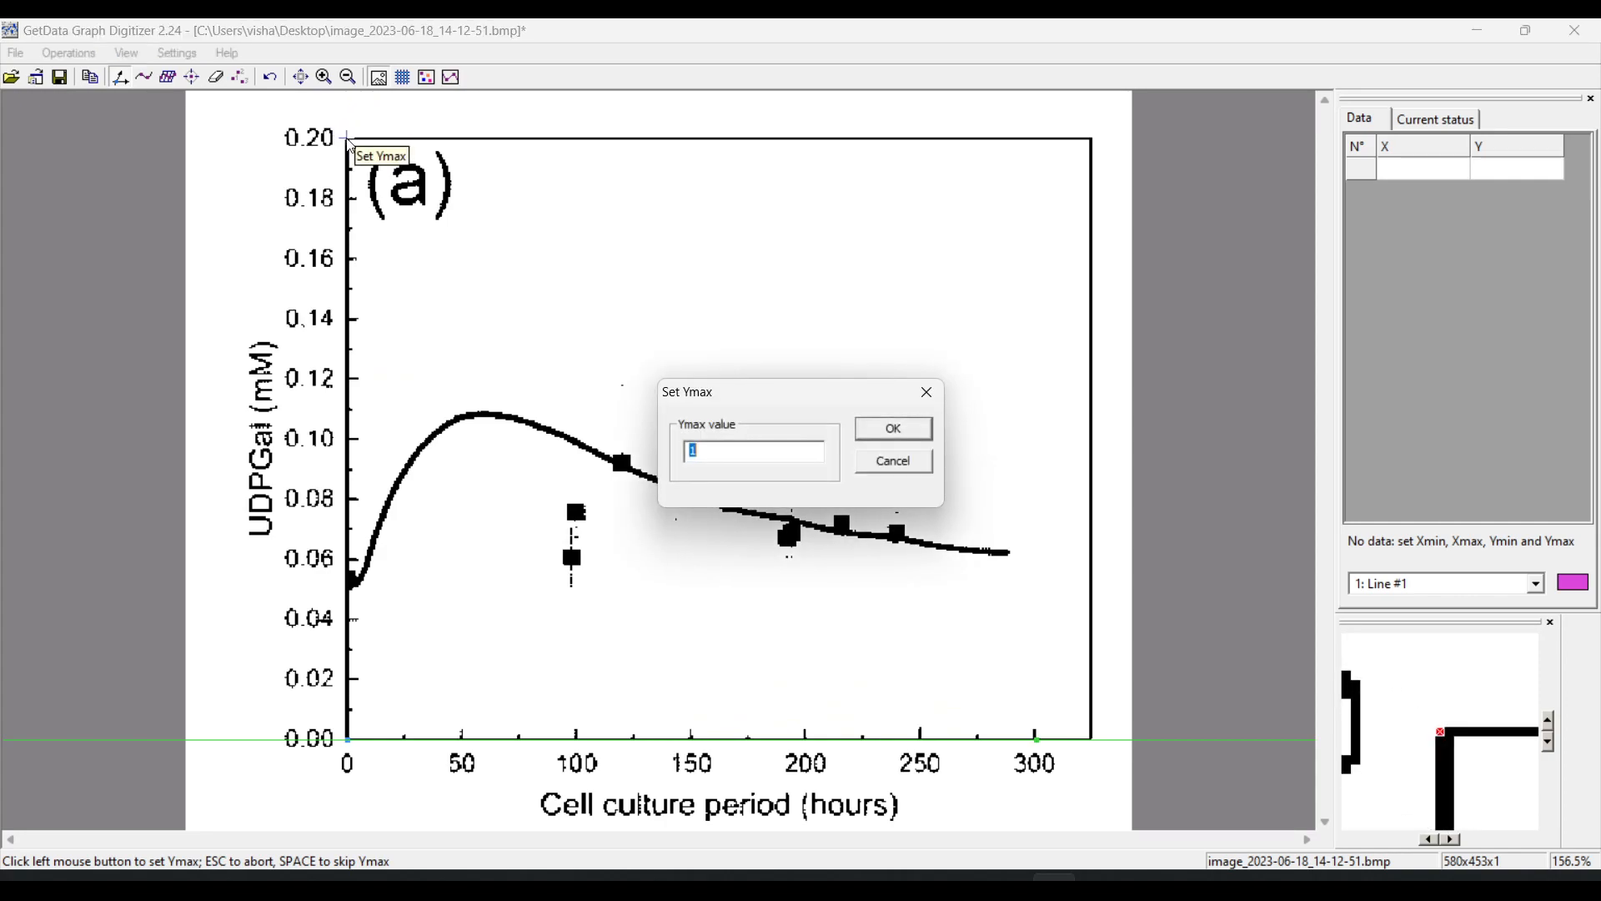
type("0.2")
key("Return")
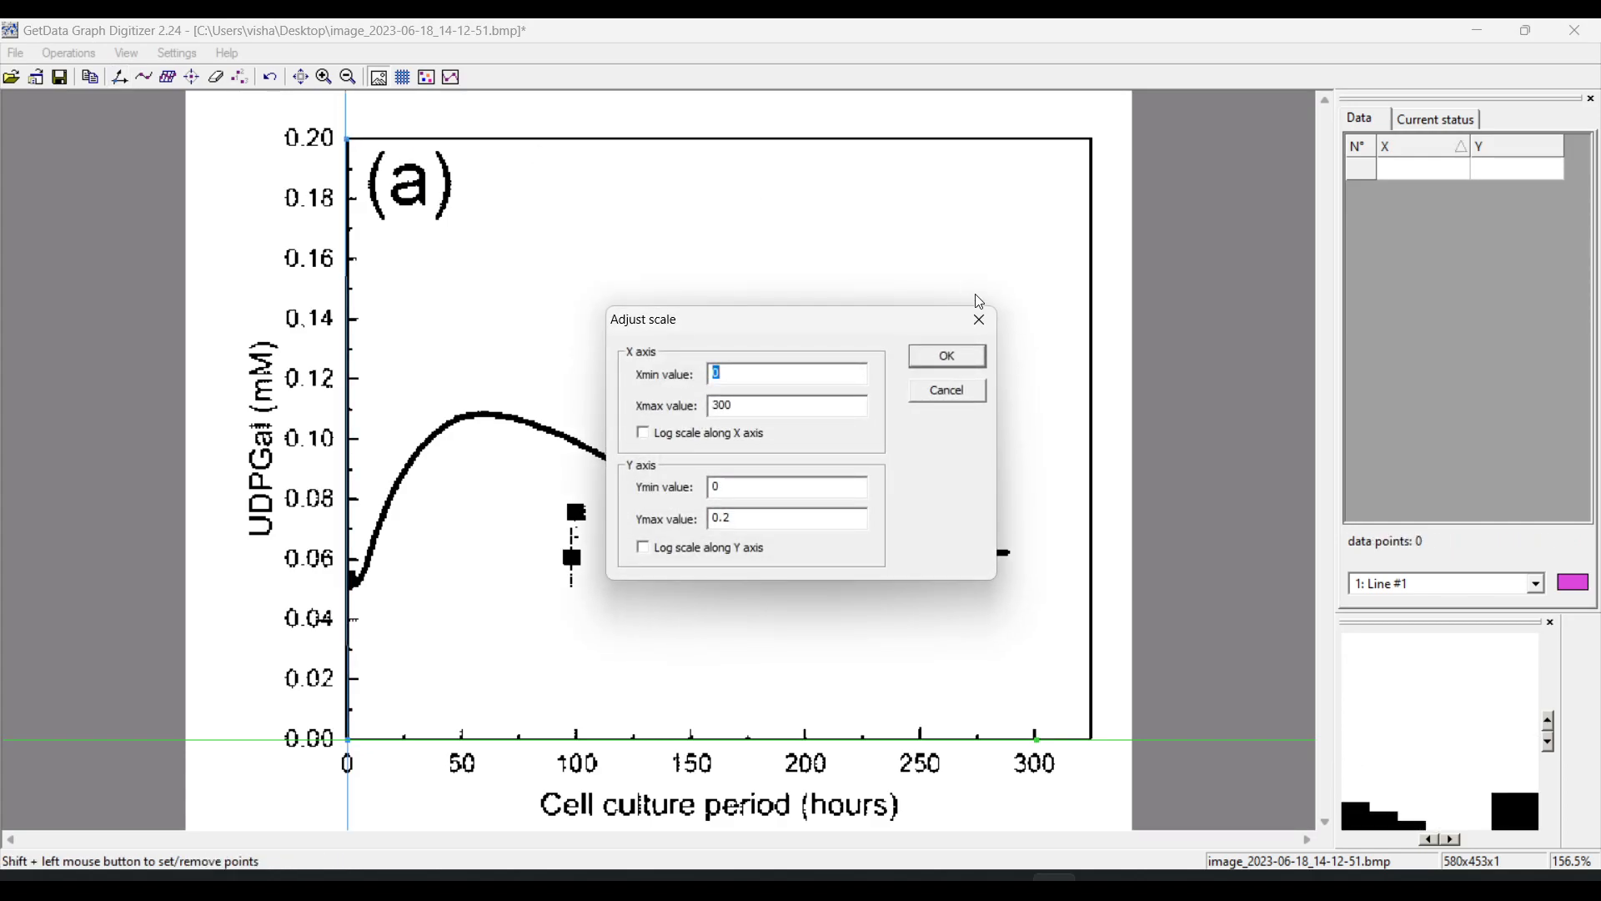
left_click(945, 359)
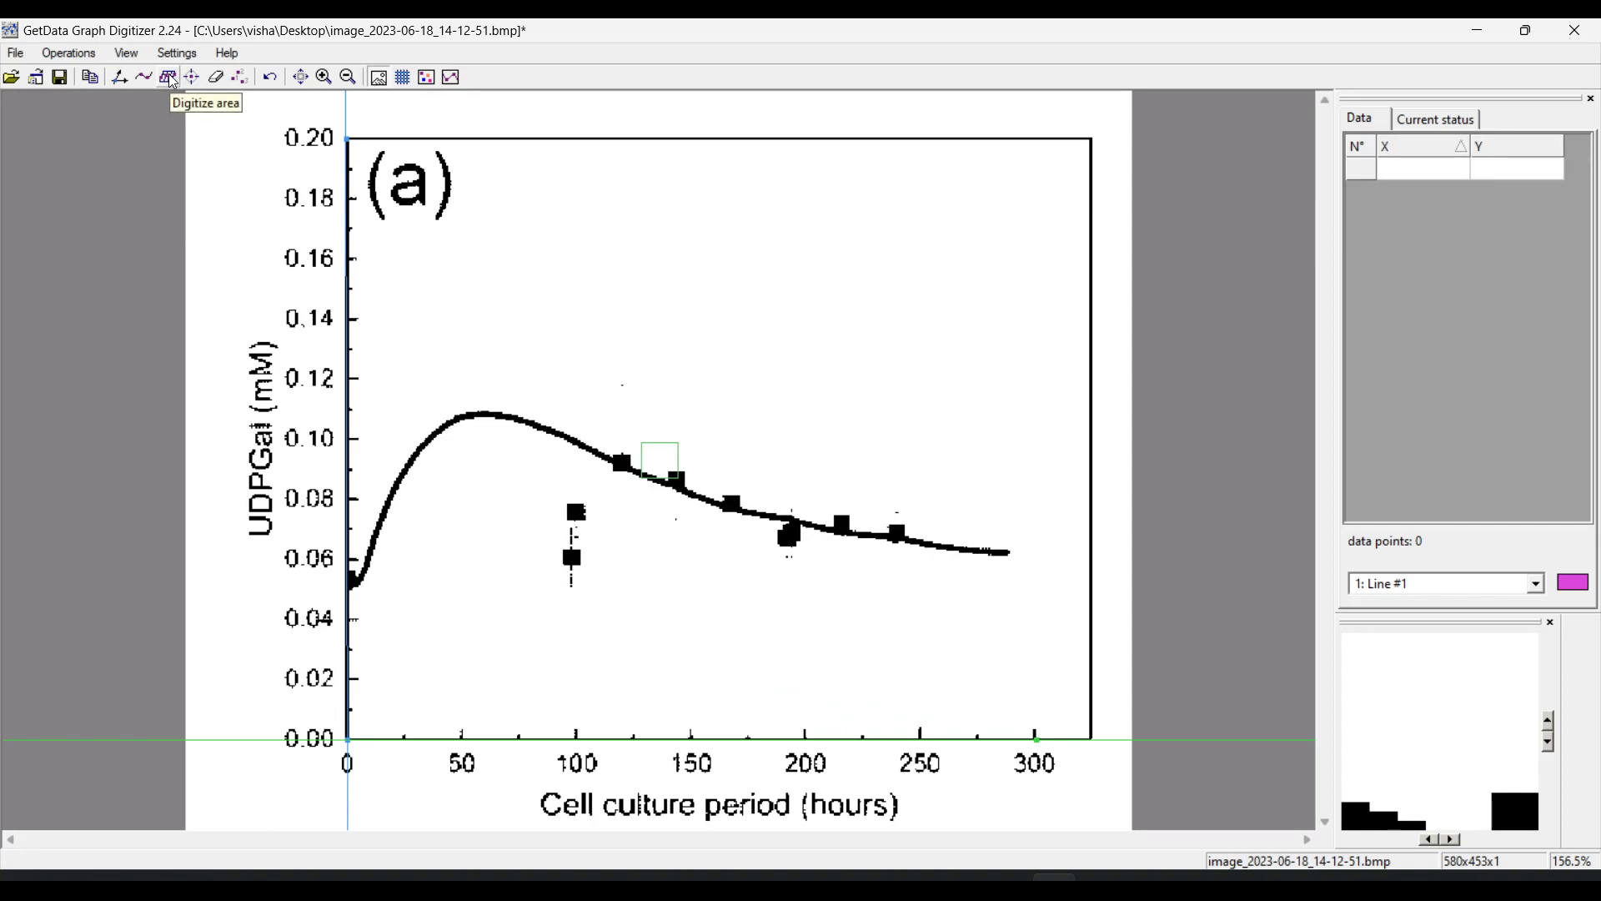
Digitize the area enclosing the whole curve and square markers, using an X grid with dx = 3 passing through x = 0
left_click(171, 79)
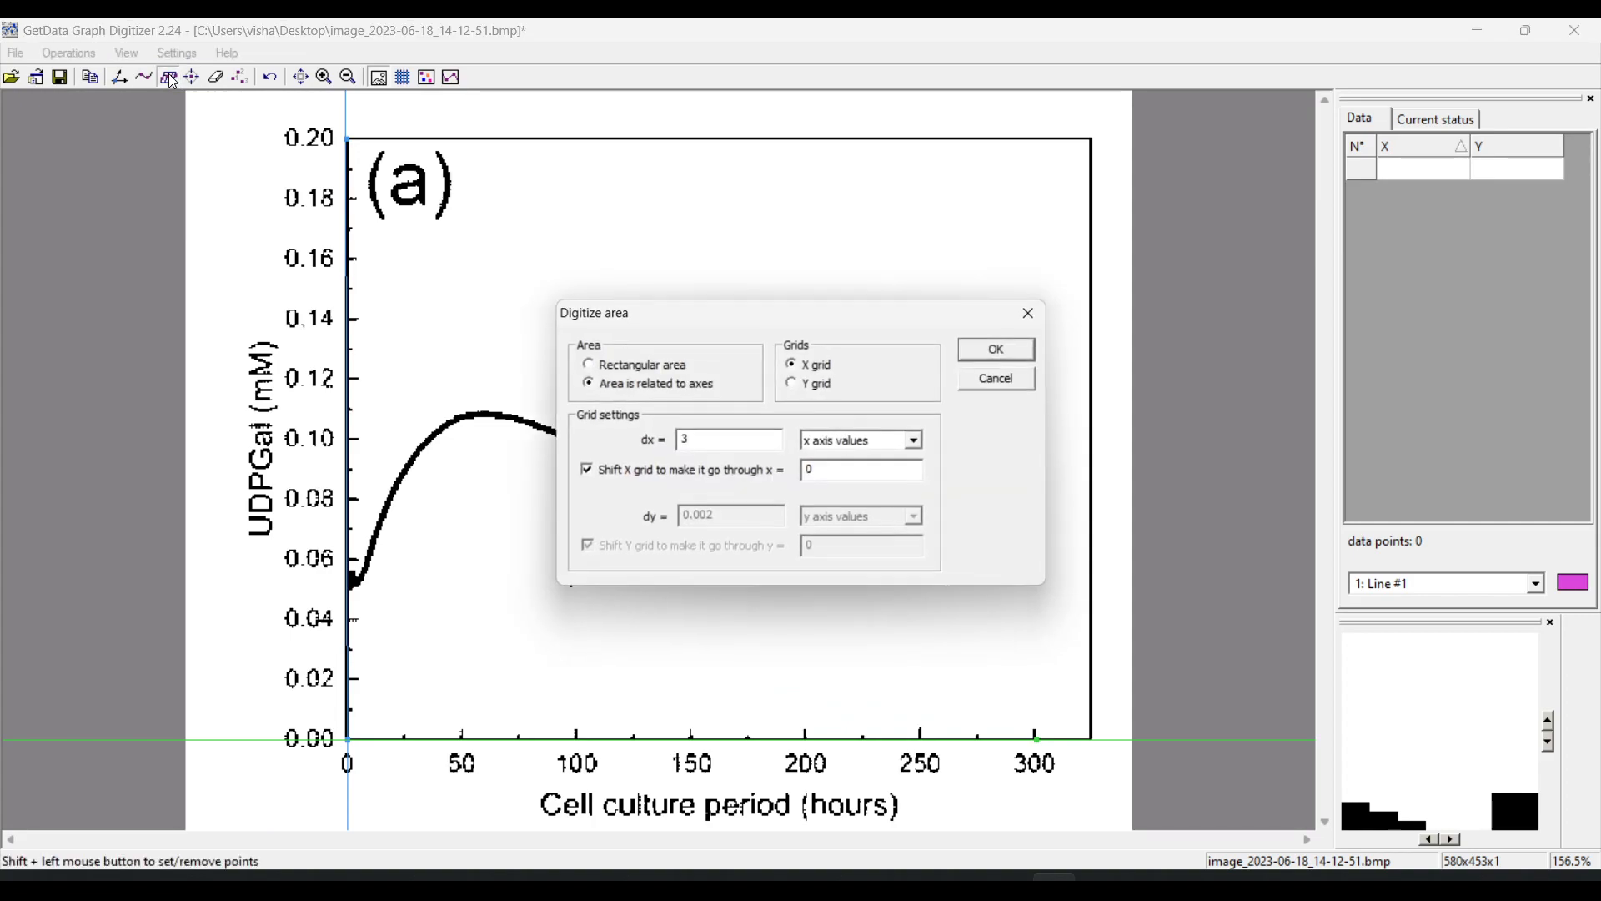
left_click(998, 351)
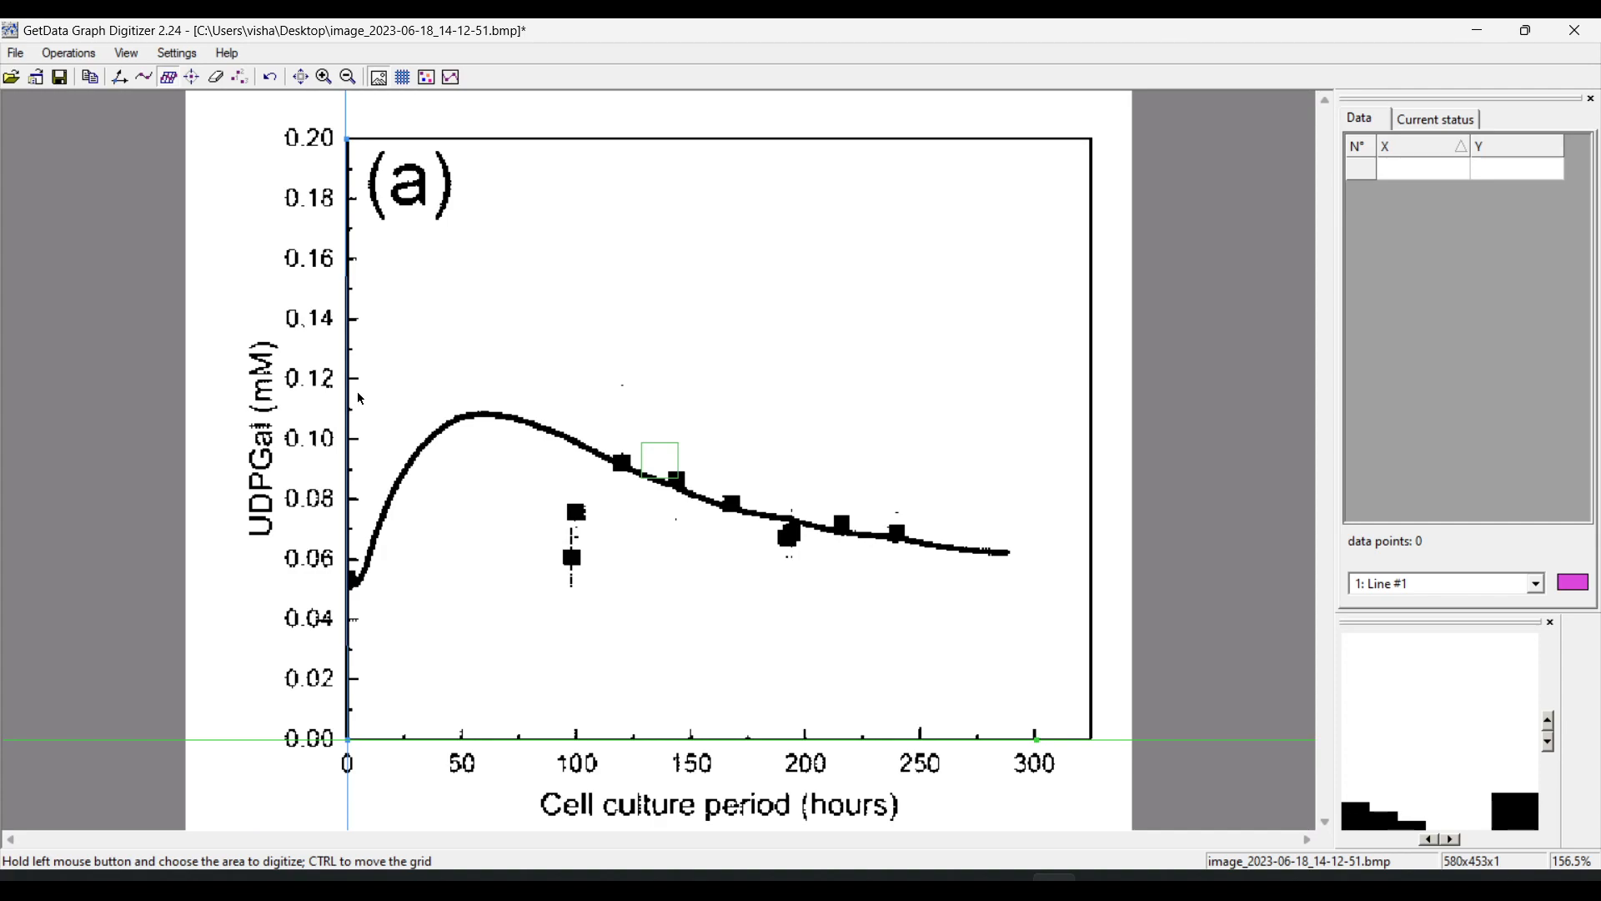
mouse_move(358, 393)
left_mouse_down()
mouse_move(1004, 602)
mouse_move(1040, 652)
left_mouse_up()
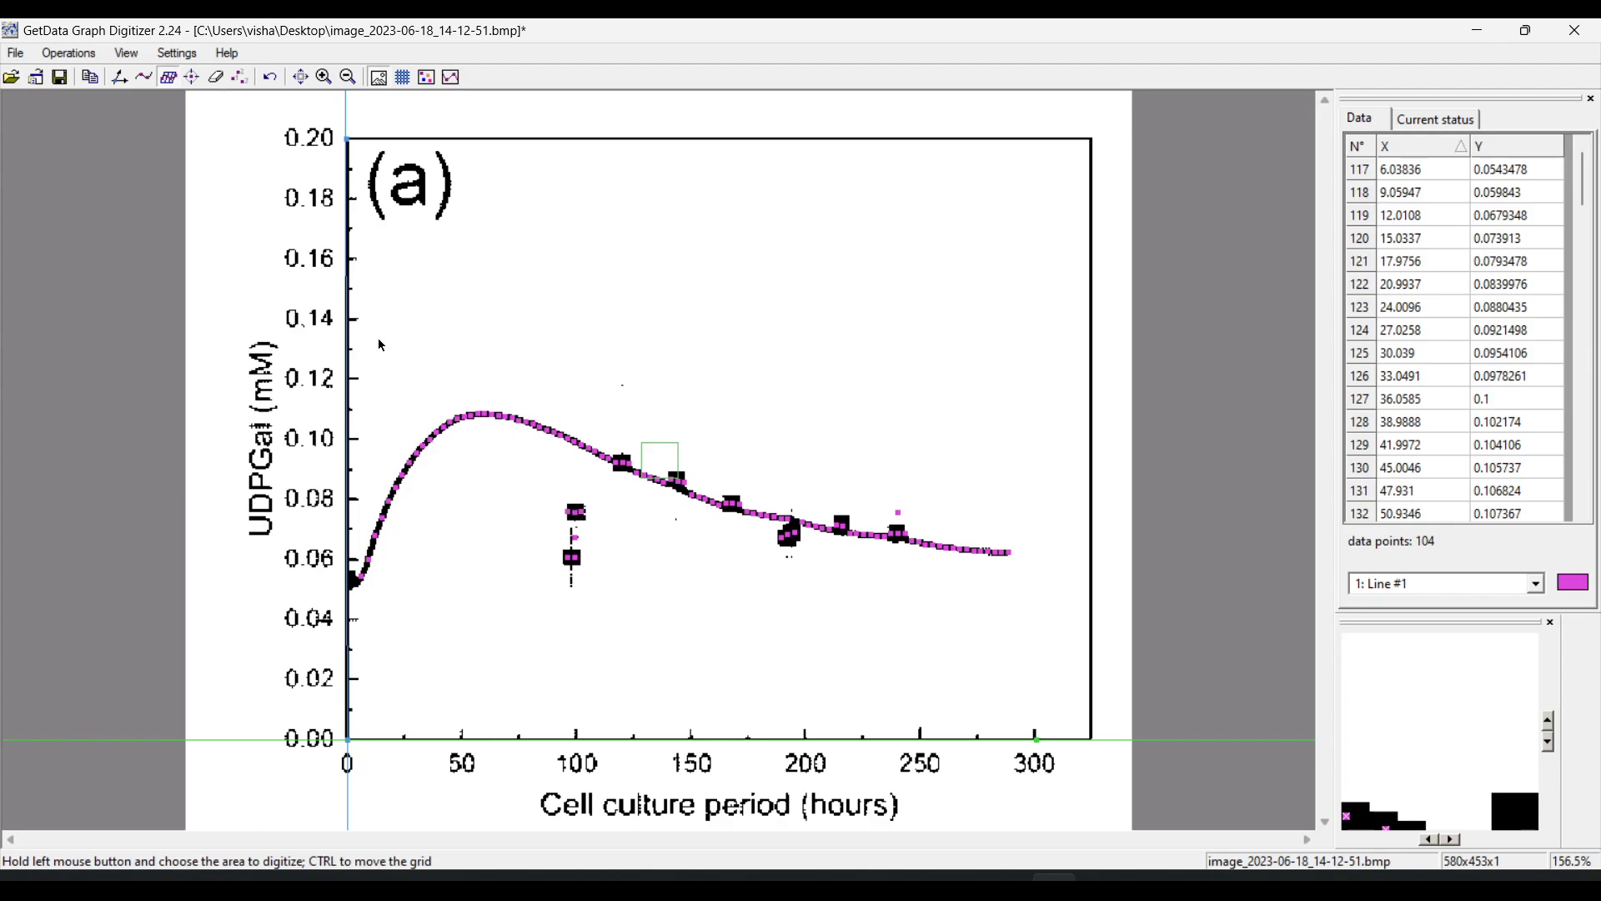
Erase the stray data points on and around the square markers near 100, 193 and 240 hours
left_click(216, 77)
left_click_drag(573, 568, 573, 522)
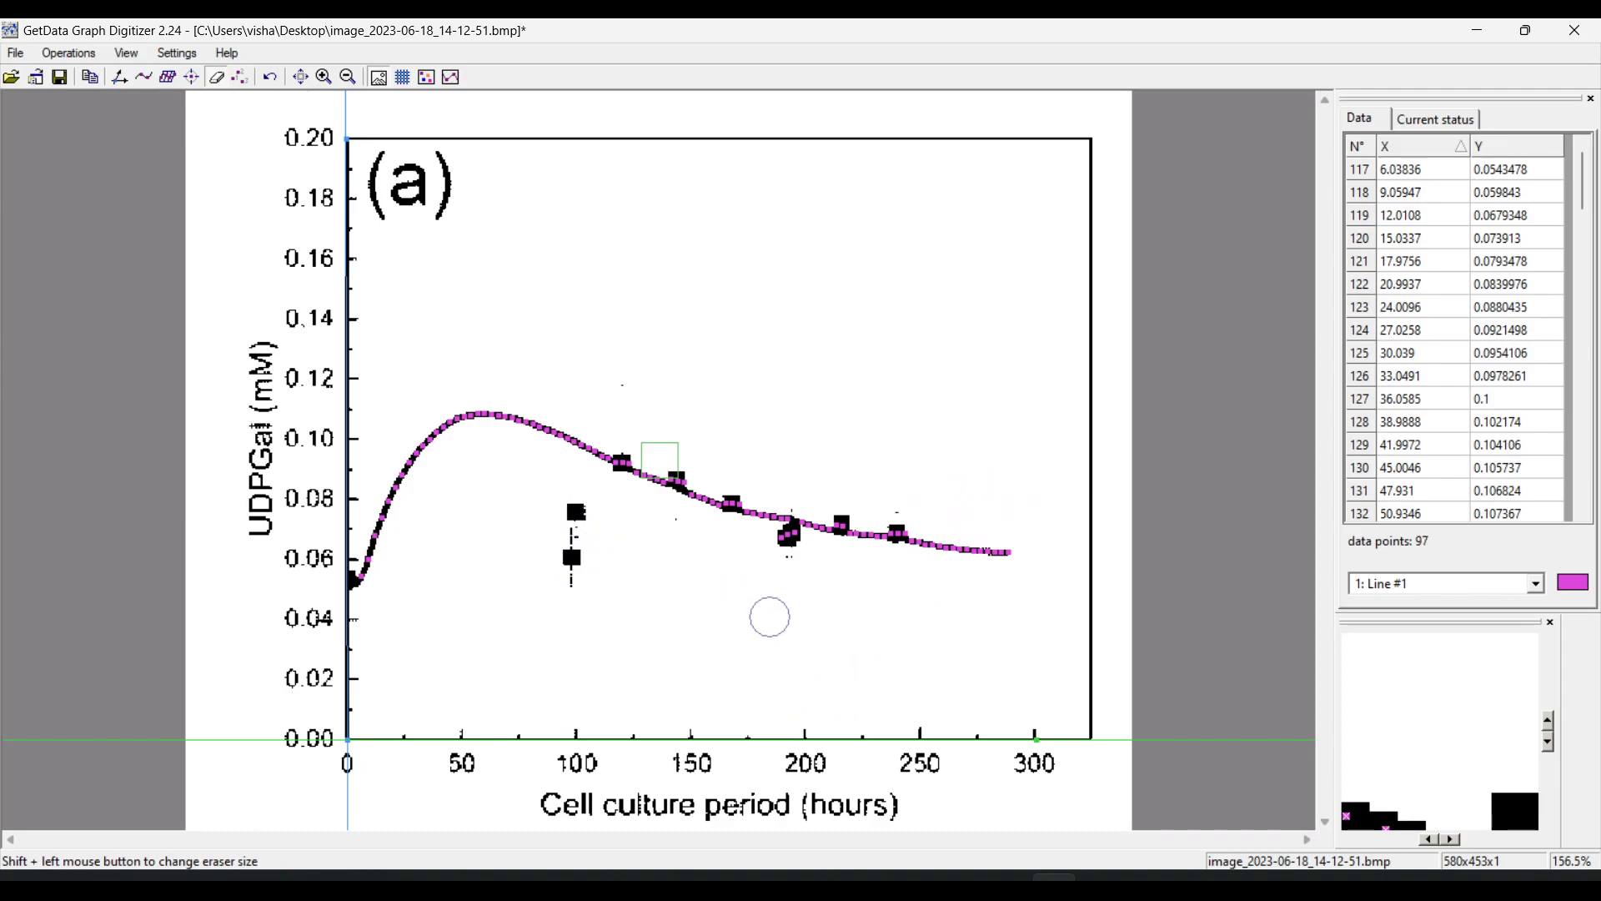
left_click_drag(780, 554, 795, 555)
Thin out the curve's data points by erasing stretches at about 18–30, 36–63, 75–108 and beyond 129 hours, except the point near 162 hours
left_click_drag(404, 550, 389, 351)
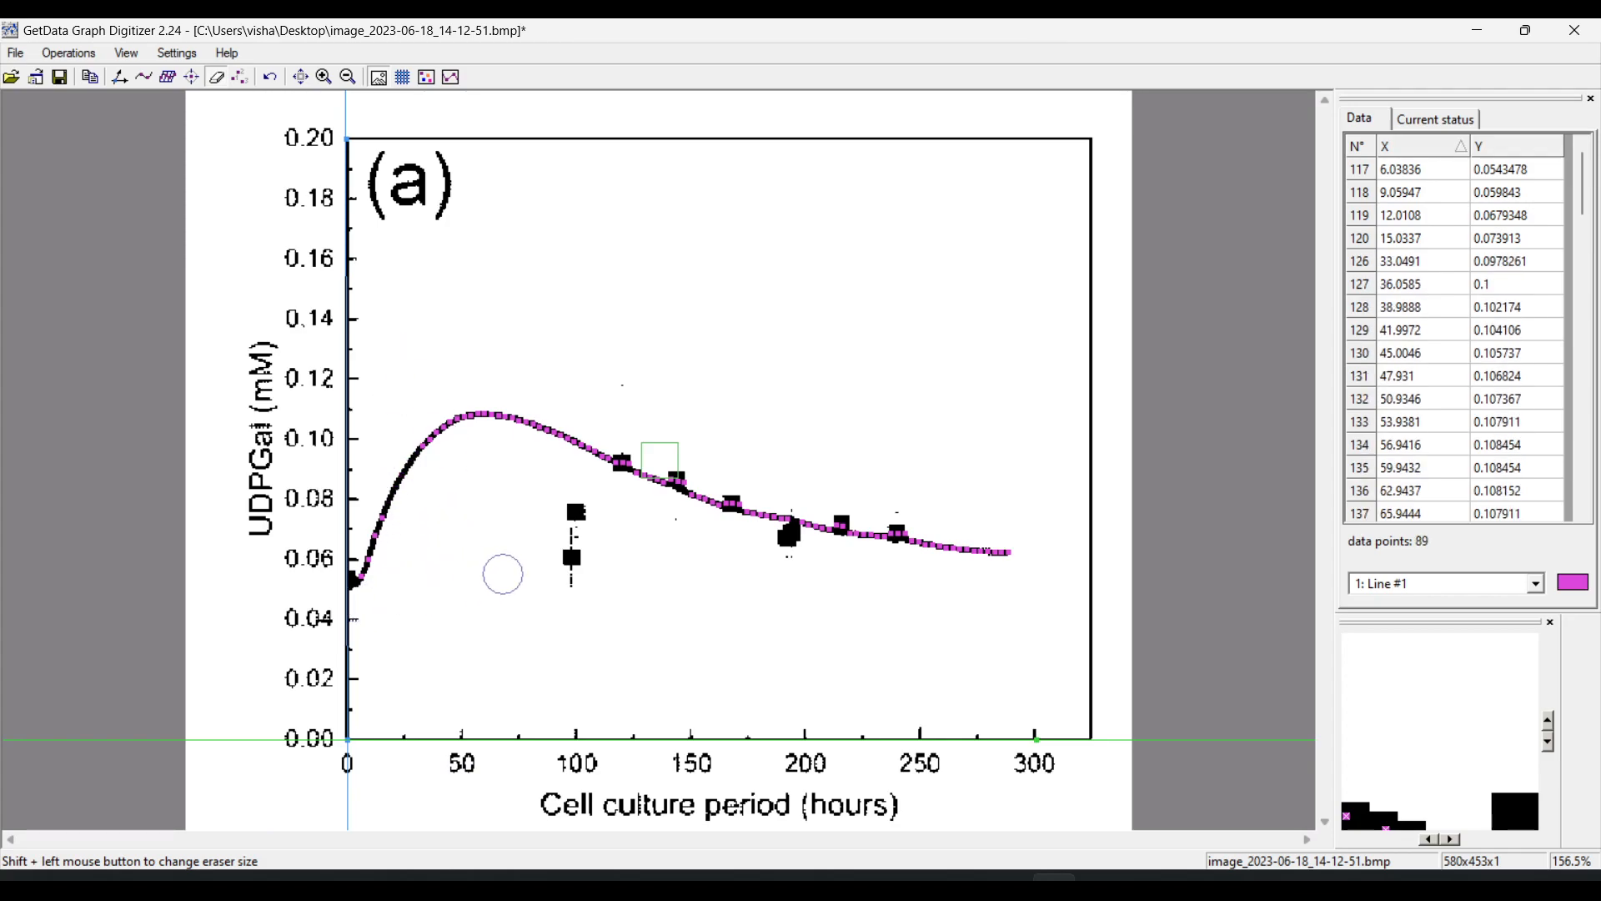
left_click_drag(553, 525, 561, 243)
mouse_move(573, 342)
left_mouse_down()
mouse_move(543, 518)
mouse_move(543, 483)
mouse_move(473, 421)
mouse_move(454, 511)
left_mouse_up()
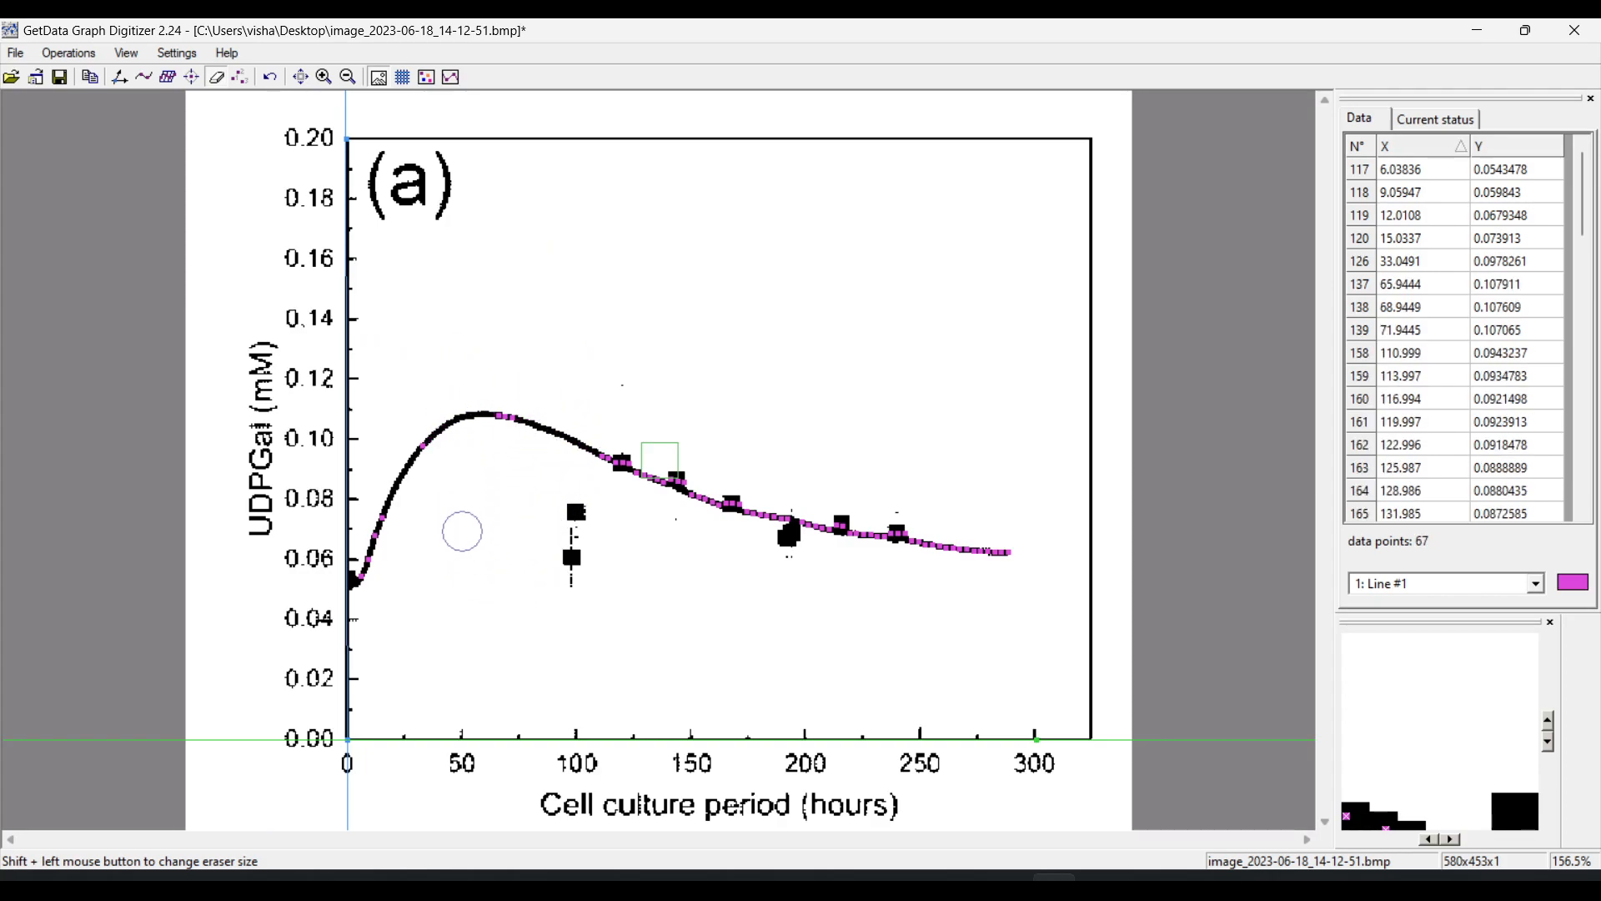
mouse_move(689, 611)
left_mouse_down()
mouse_move(702, 517)
mouse_move(751, 700)
mouse_move(786, 437)
mouse_move(769, 521)
mouse_move(787, 713)
mouse_move(870, 500)
left_mouse_up()
mouse_move(890, 672)
left_mouse_down()
mouse_move(958, 508)
mouse_move(953, 644)
left_mouse_up()
left_click_drag(1002, 558, 742, 513)
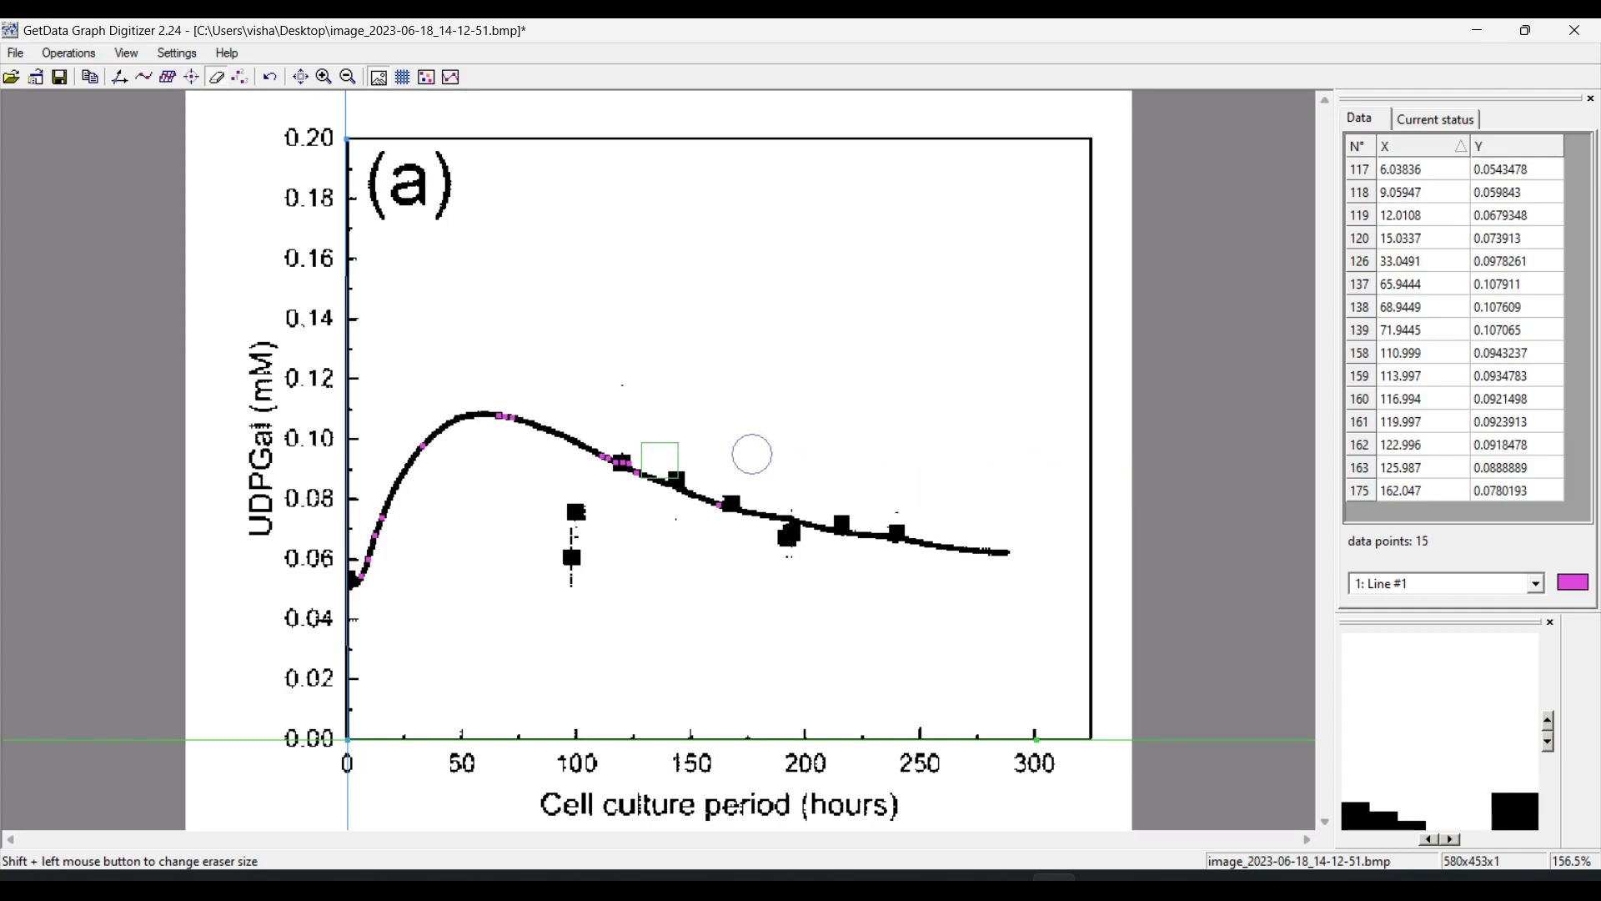
Select all remaining data point rows in the data table
left_click(1428, 170)
key("ctrl+a")
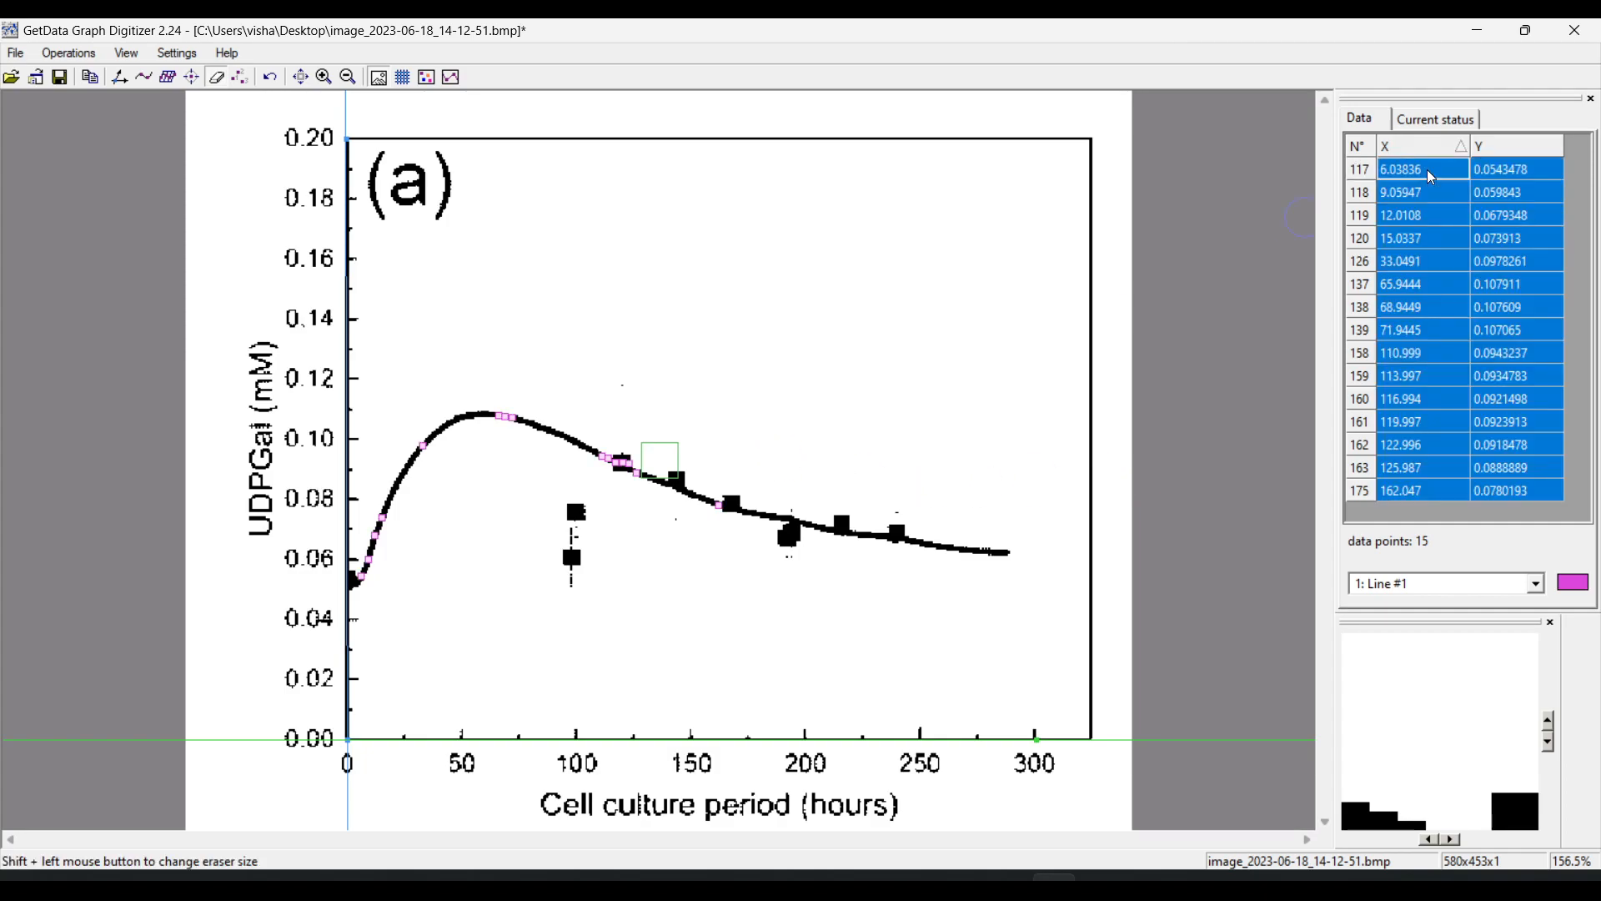